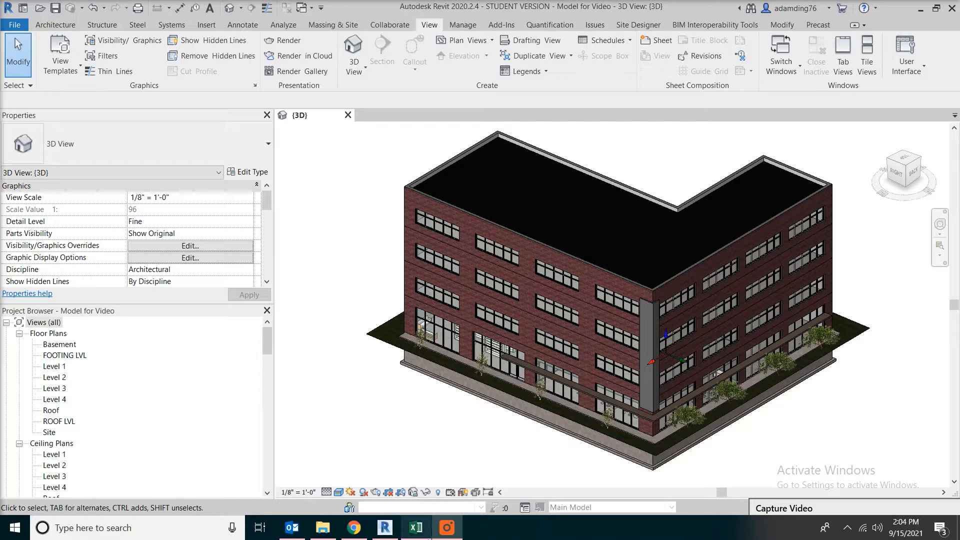
# - Switch to the Steel workbook in Excel and examine the W14X43 row's pieces, length, conversion factor and extension
pyautogui.moveTo(417, 533)
pyautogui.click(415, 462)
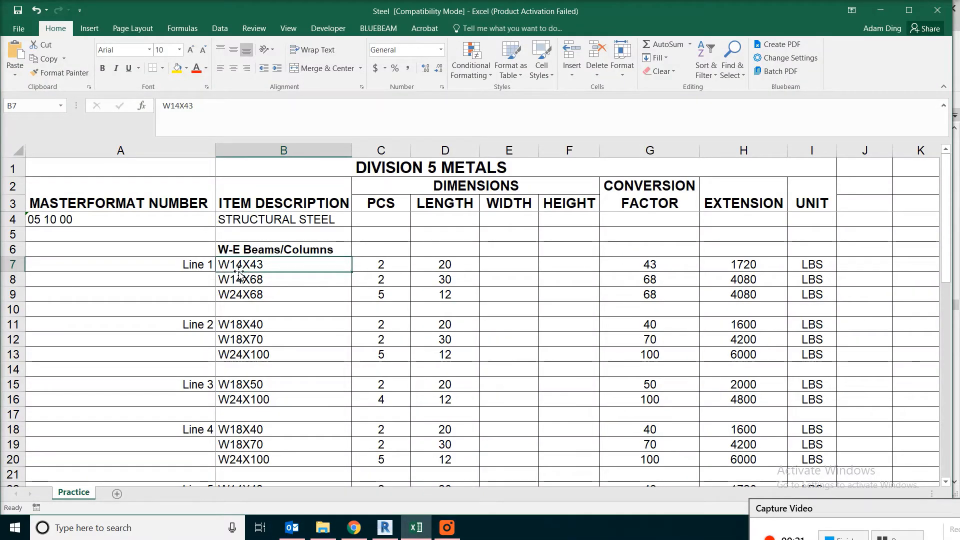
pyautogui.click(393, 266)
pyautogui.click(422, 265)
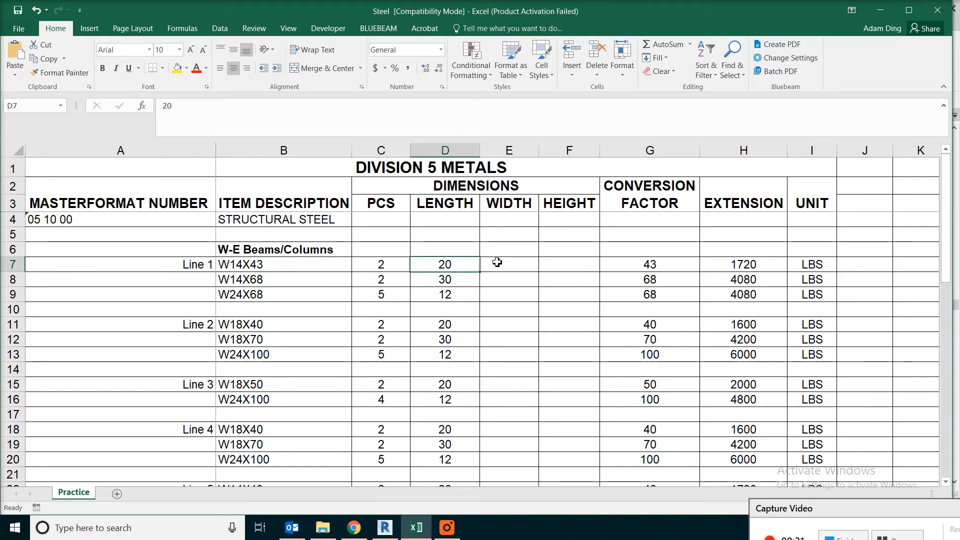
pyautogui.click(299, 266)
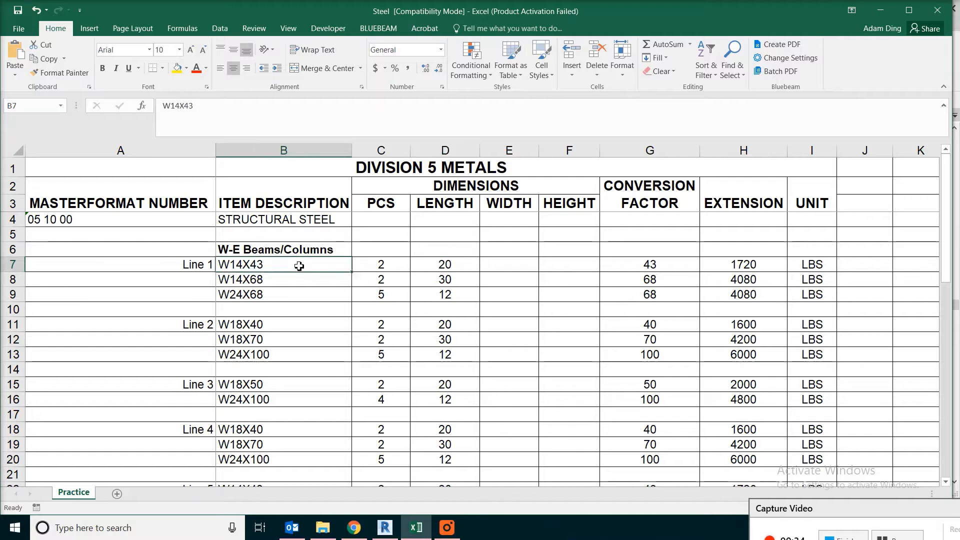
pyautogui.click(657, 266)
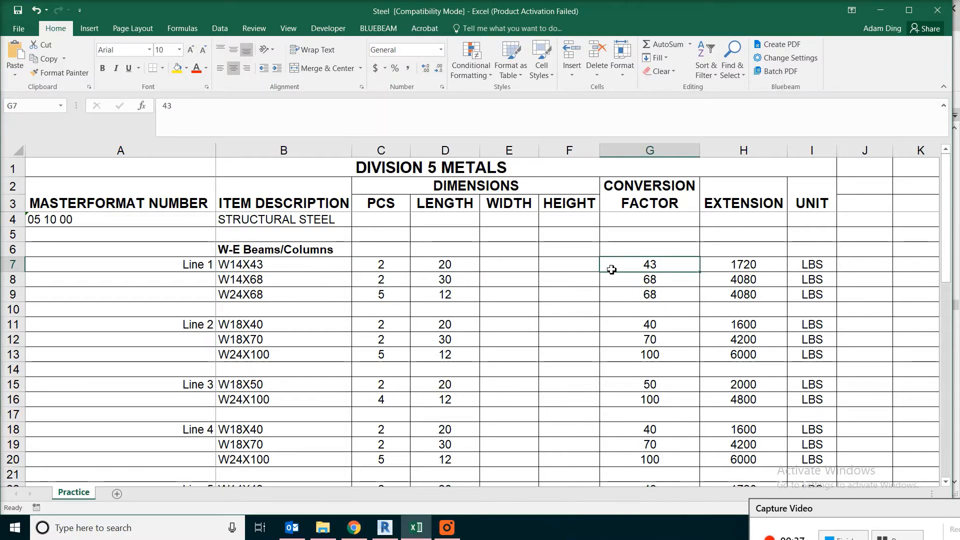
pyautogui.click(395, 261)
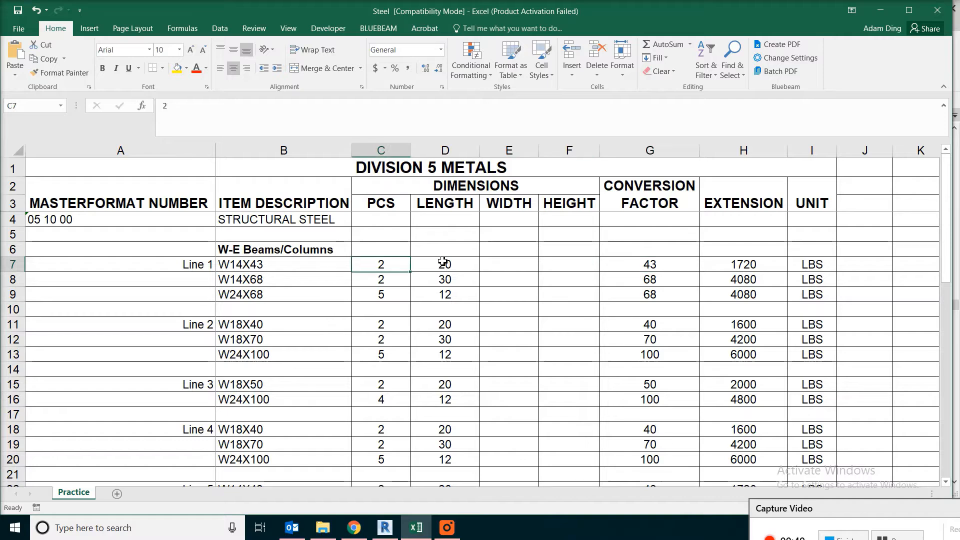
pyautogui.click(443, 261)
pyautogui.click(653, 263)
pyautogui.click(764, 269)
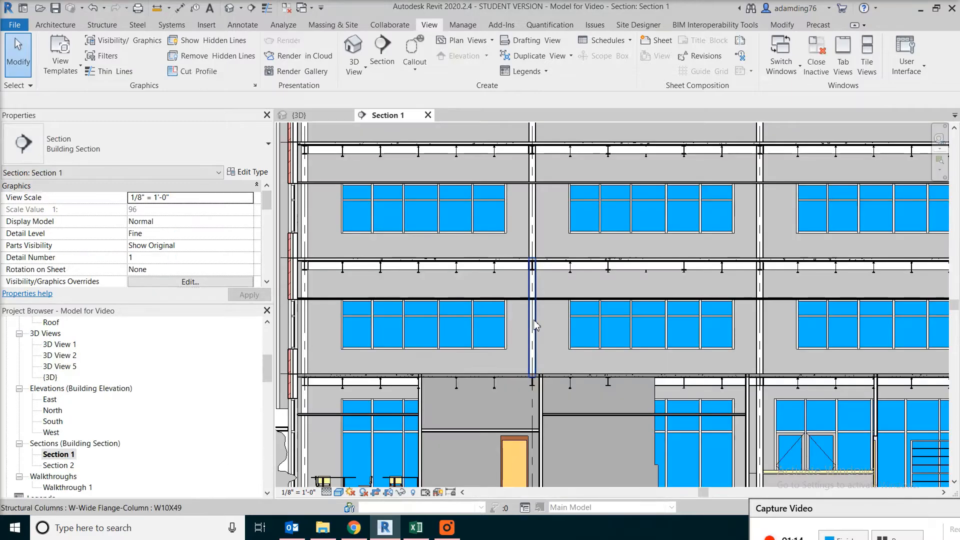
# - Switch to Revit and inspect the type properties of a W10X49 column between Level 2 and Level 3 in Section 1
pyautogui.click(533, 323)
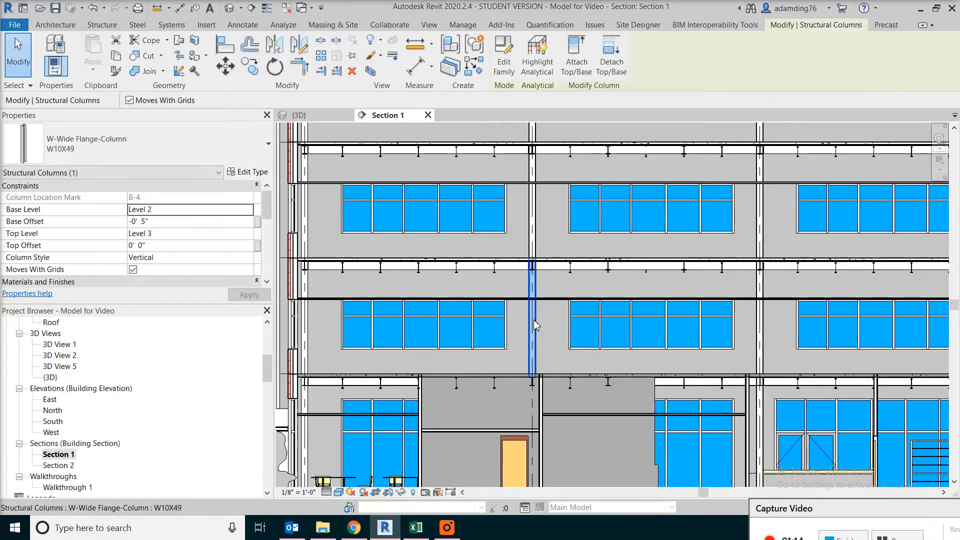
pyautogui.click(247, 171)
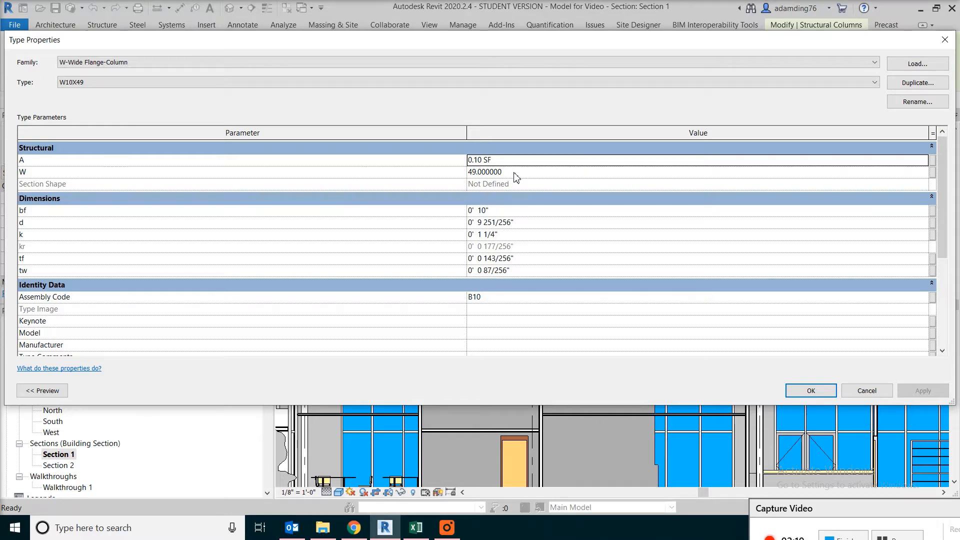
pyautogui.click(864, 391)
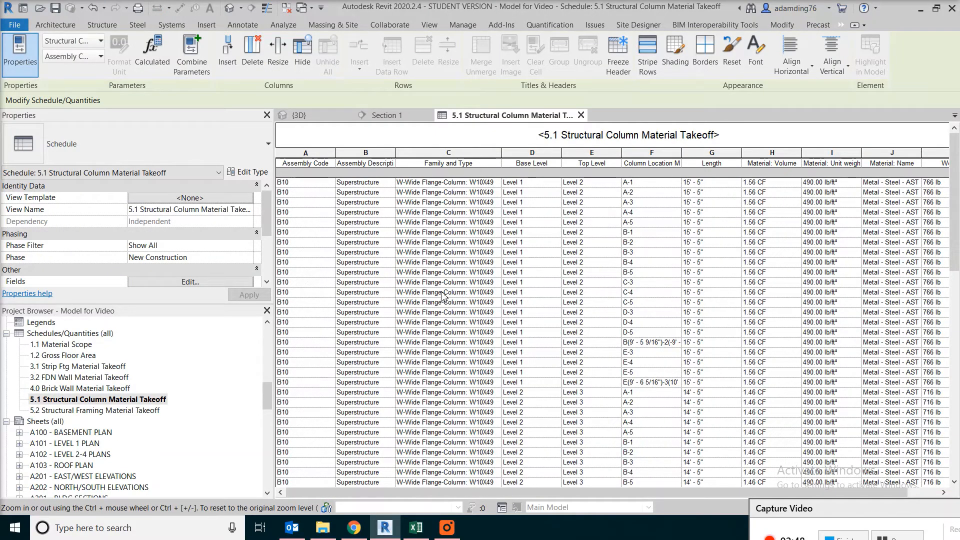
# - Look through the available fields of the 5.1 Structural Column Material Takeoff for a unit weight parameter
pyautogui.click(191, 282)
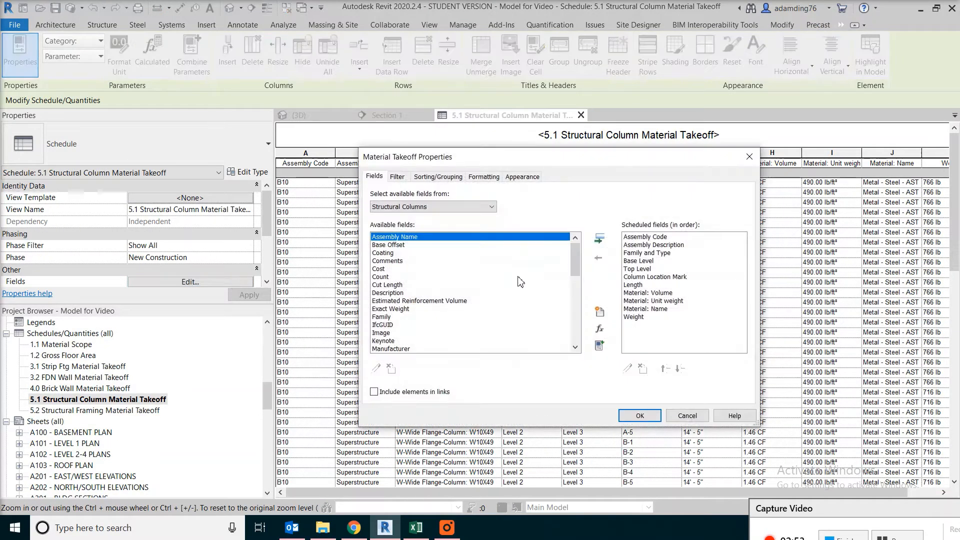
pyautogui.click(574, 336)
pyautogui.moveTo(576, 285); pyautogui.dragTo(581, 321)
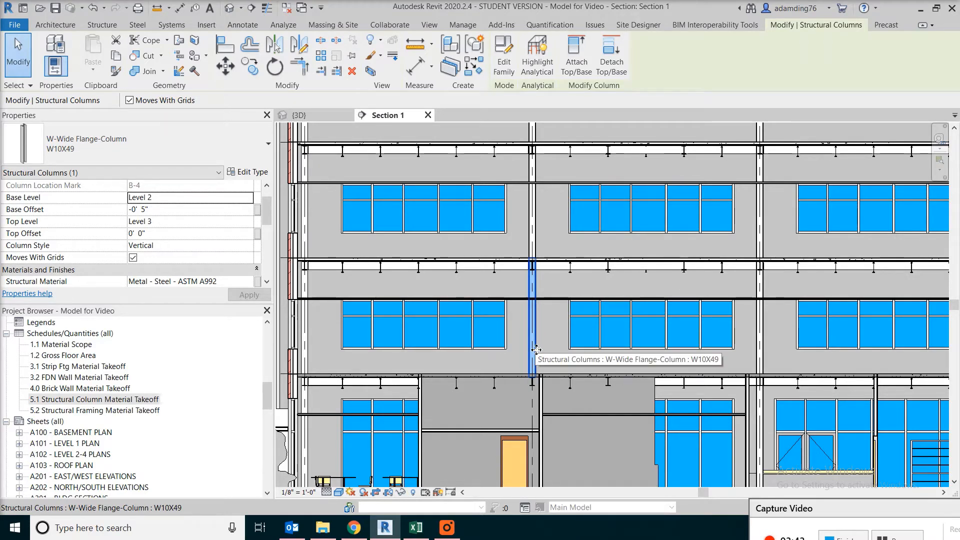
# - Edit the W10X49 column's family and replace its W family parameter with the shared parameter Wt from the Steel group
pyautogui.click(510, 69)
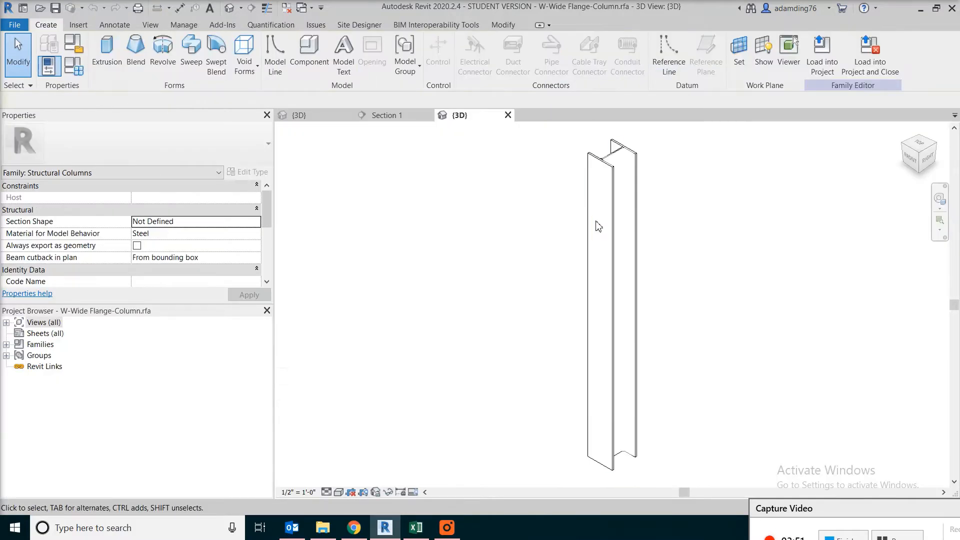
pyautogui.click(70, 78)
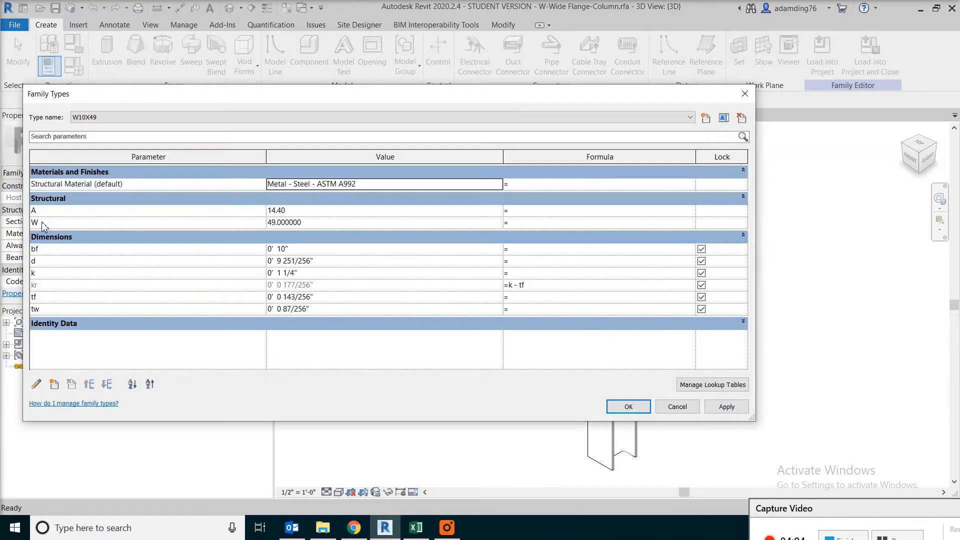
pyautogui.click(87, 224)
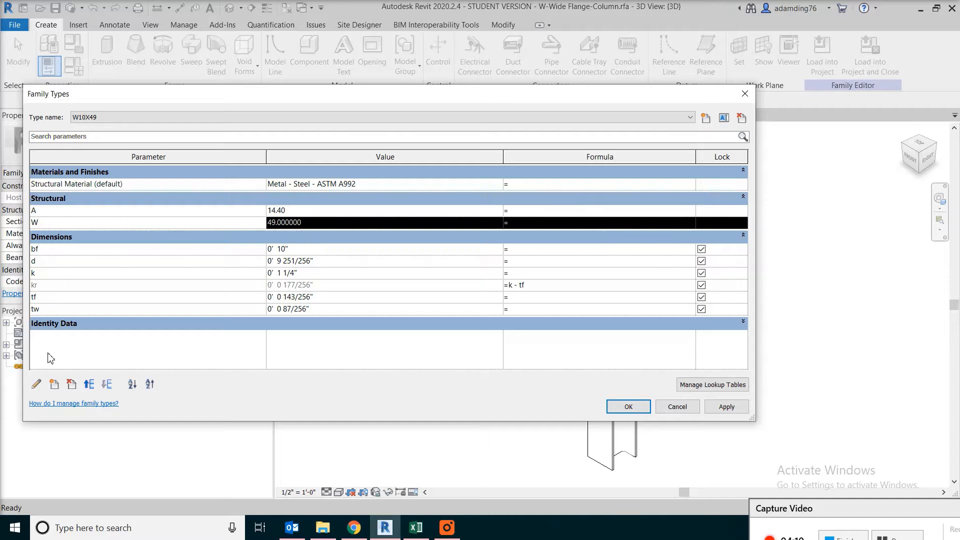
pyautogui.click(36, 390)
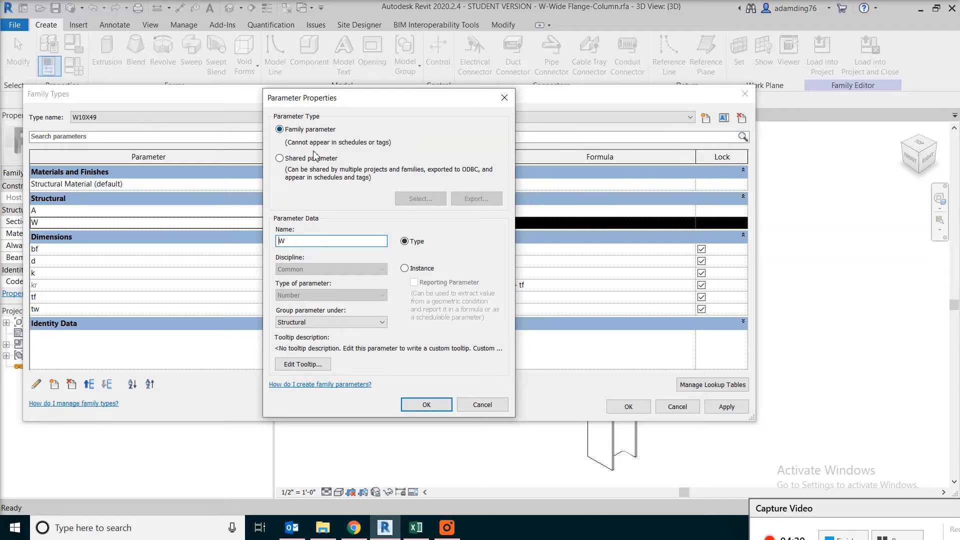
pyautogui.click(280, 158)
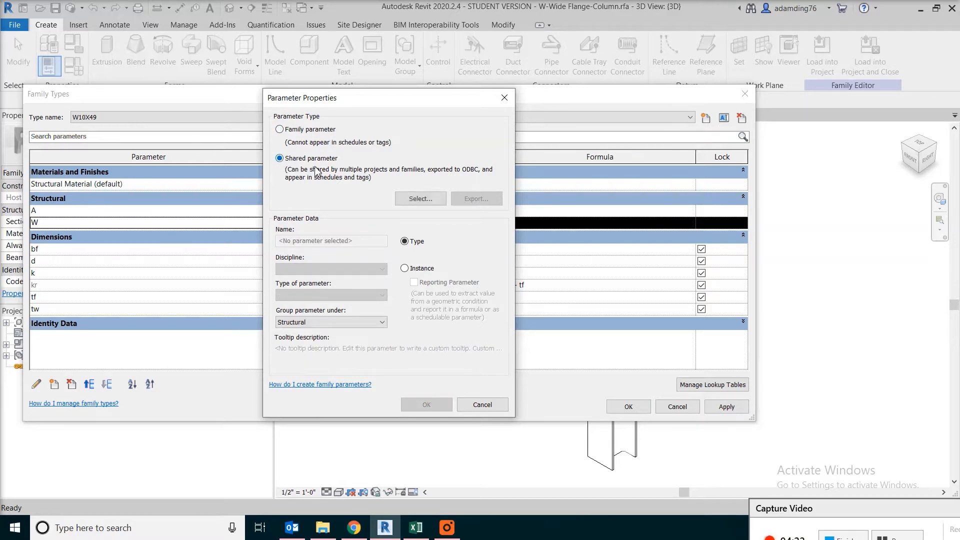
pyautogui.click(427, 199)
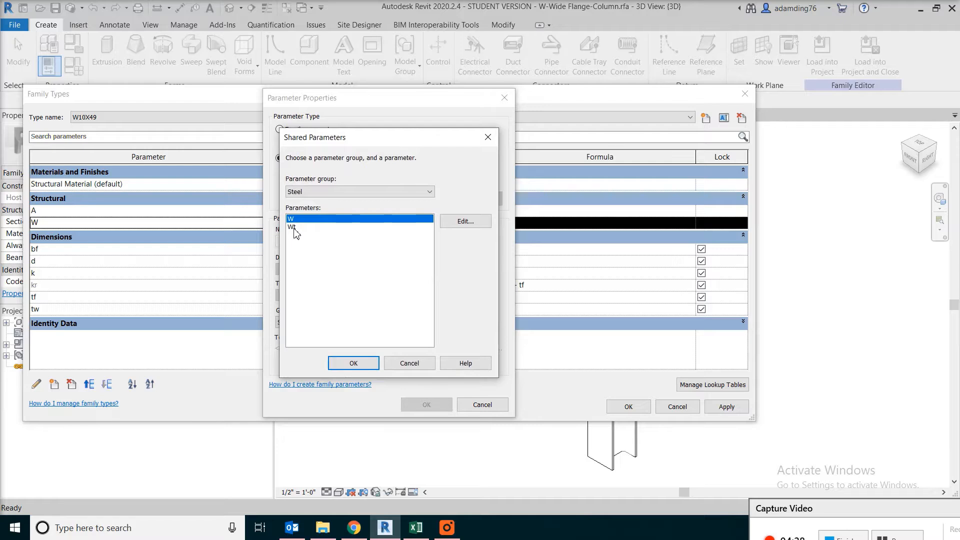
pyautogui.click(293, 227)
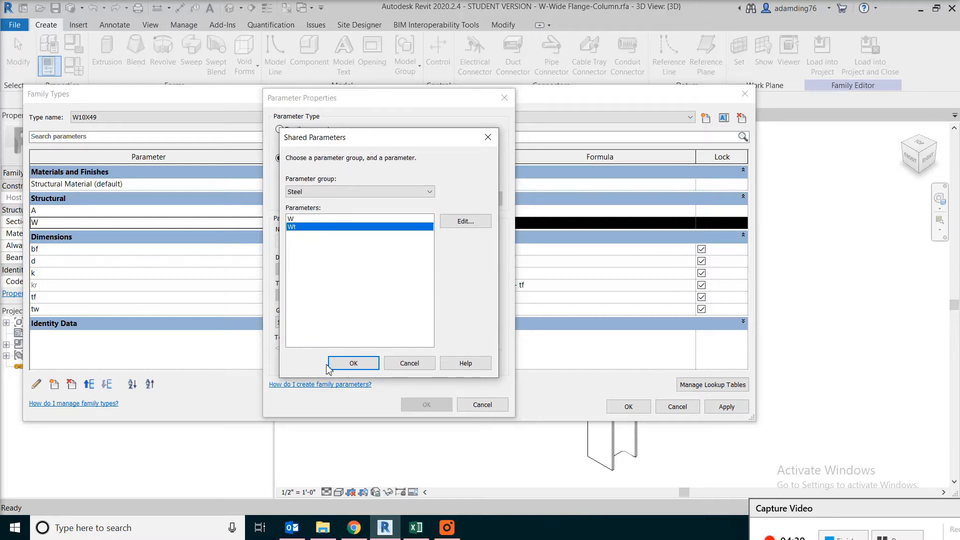
pyautogui.click(354, 364)
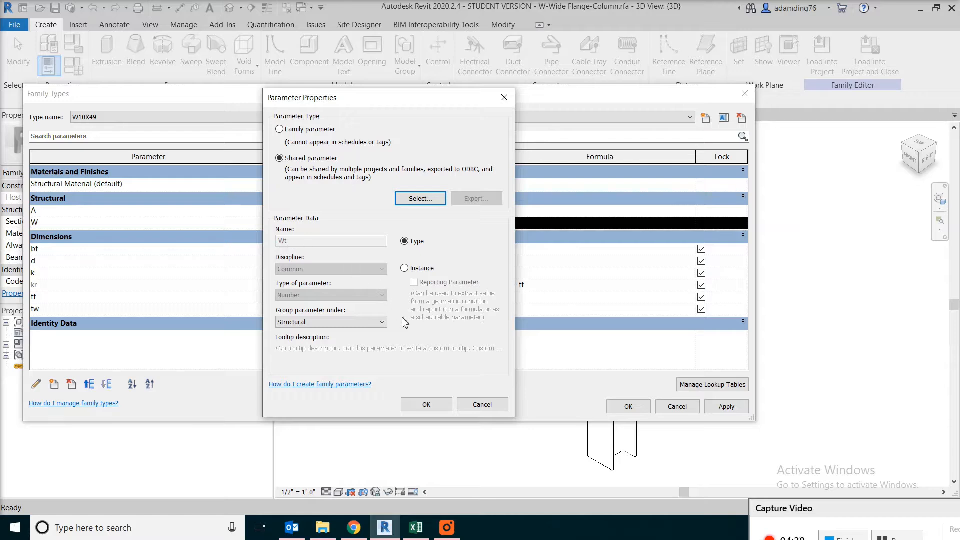
pyautogui.click(422, 405)
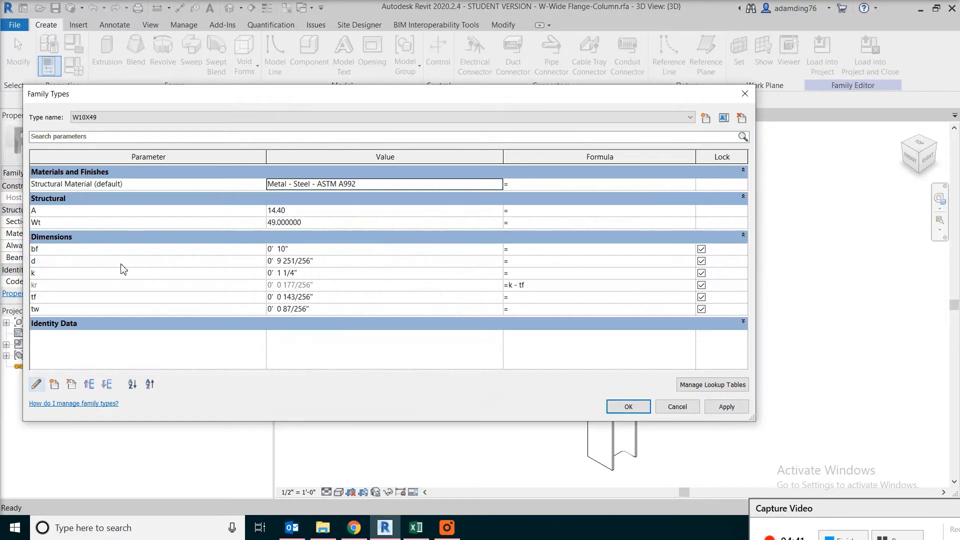
# - Accept the family type changes and load the column family into the project, overwriting the existing version and its parameter values
pyautogui.click(78, 224)
pyautogui.doubleClick(327, 224)
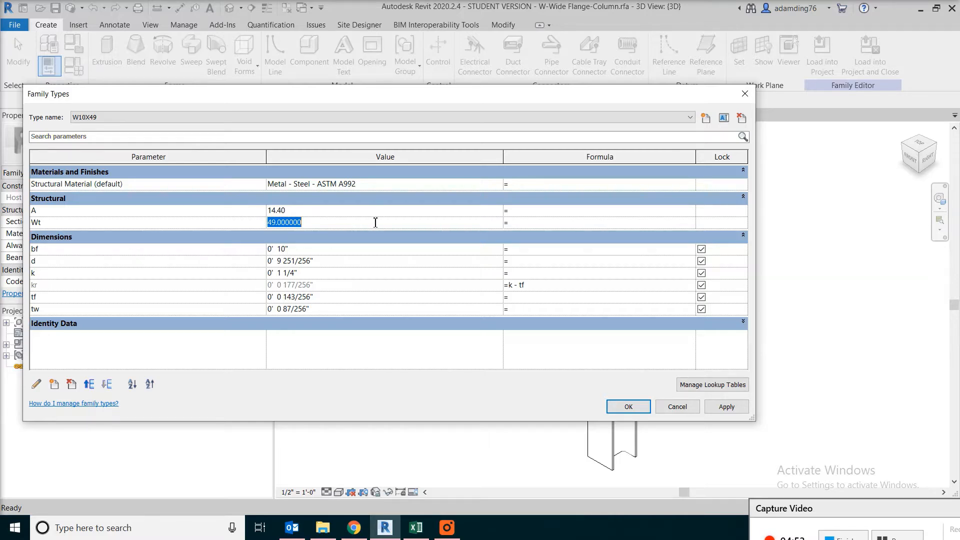
pyautogui.click(620, 414)
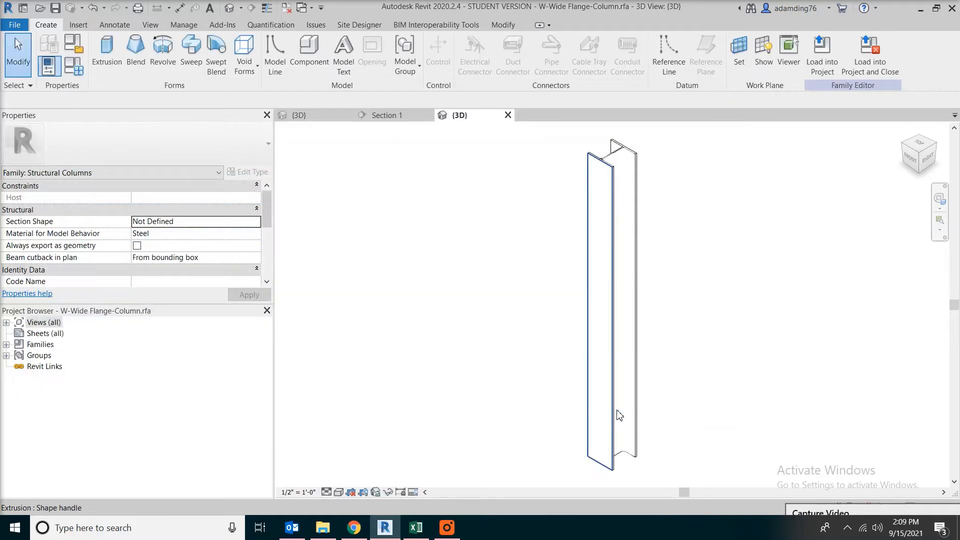
pyautogui.click(821, 68)
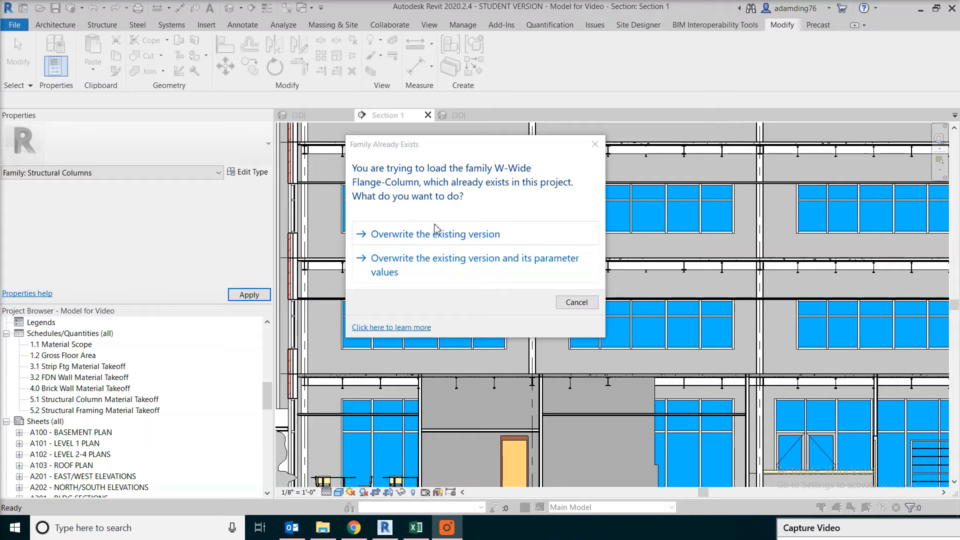
pyautogui.click(455, 269)
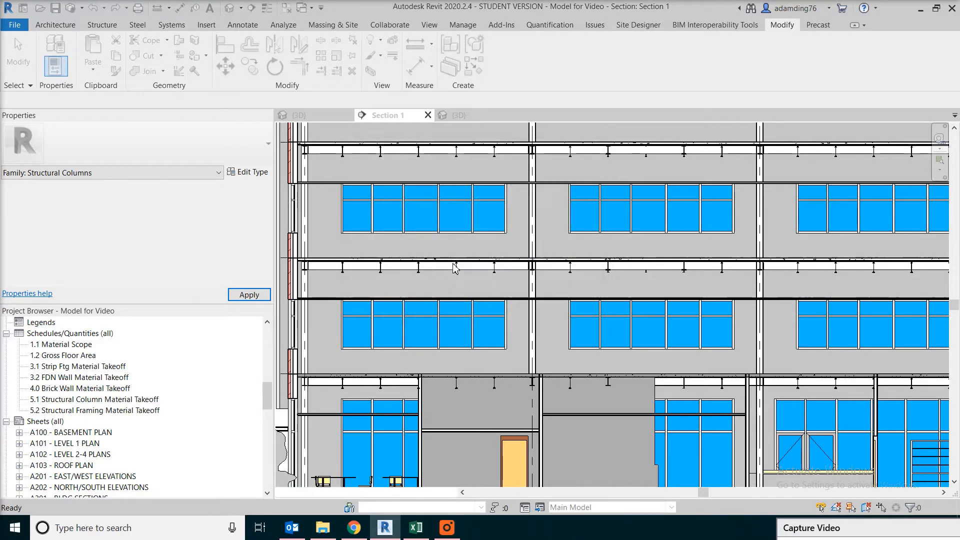
pyautogui.press('Escape')
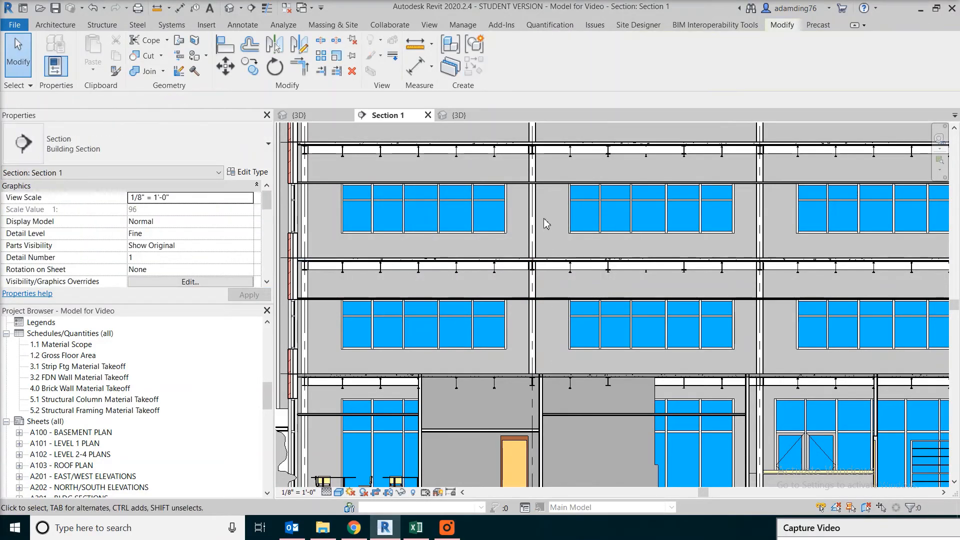
# - Create a material takeoff for Structural Columns named "5.1A Structural Column Material Takeoff"
pyautogui.click(430, 25)
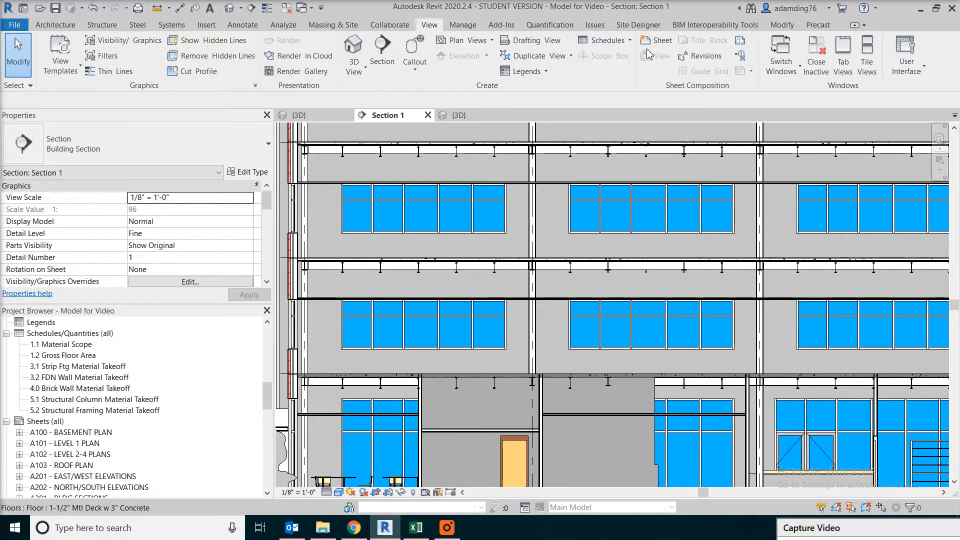
pyautogui.click(608, 40)
pyautogui.click(633, 119)
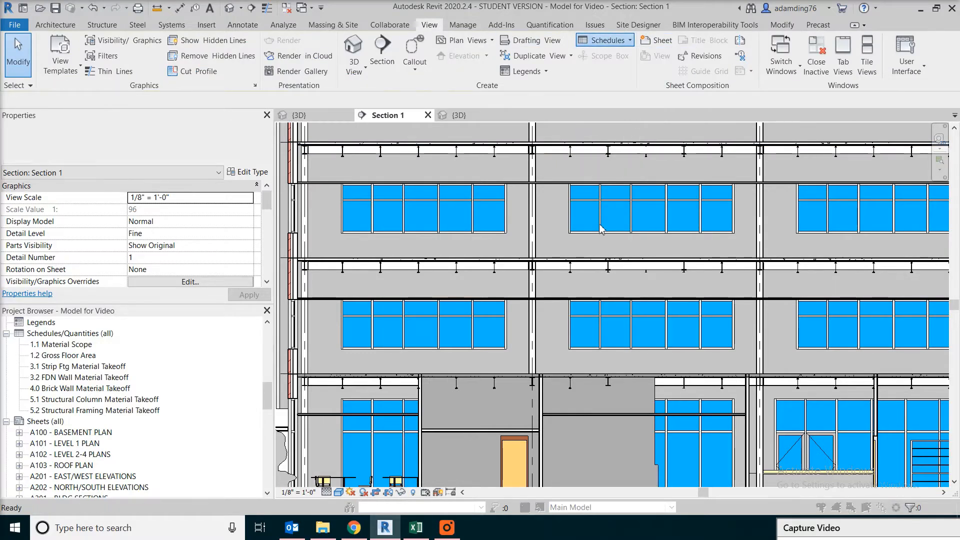
pyautogui.scroll(-10, 439, 303)
pyautogui.click(432, 295)
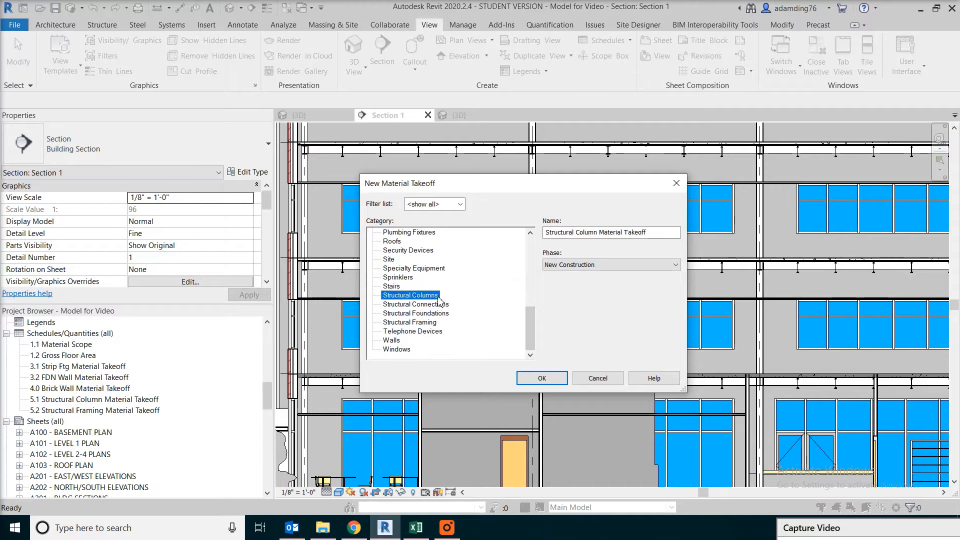
pyautogui.press('Tab')
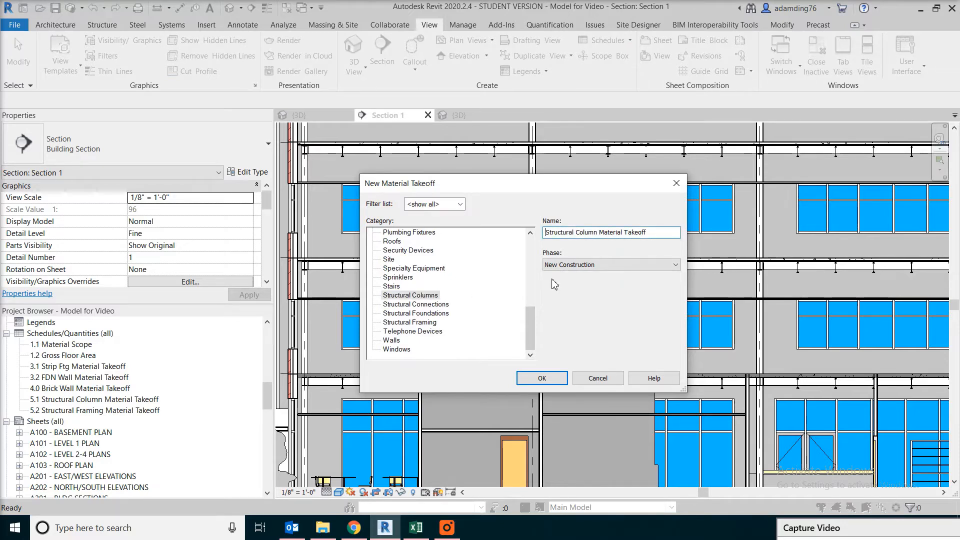
pyautogui.write('5.1')
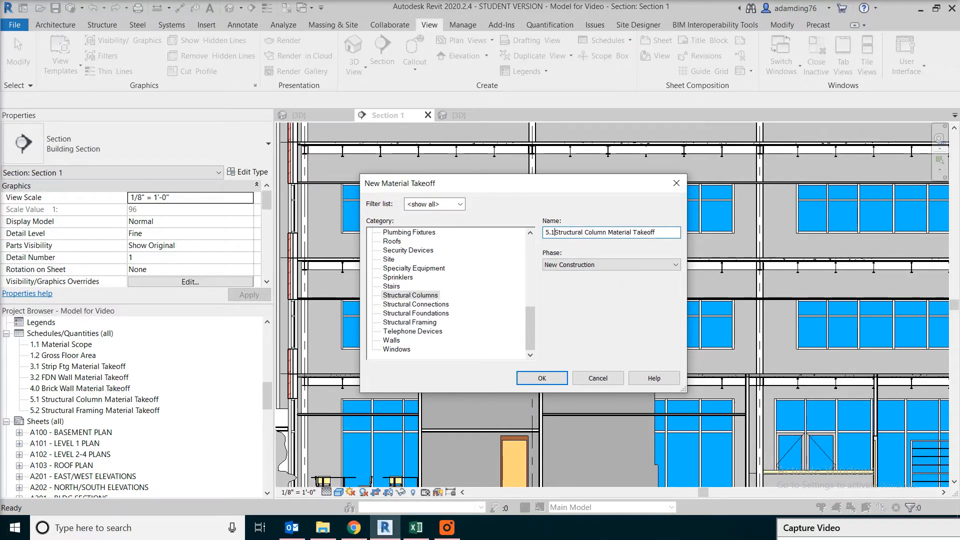
pyautogui.write('A')
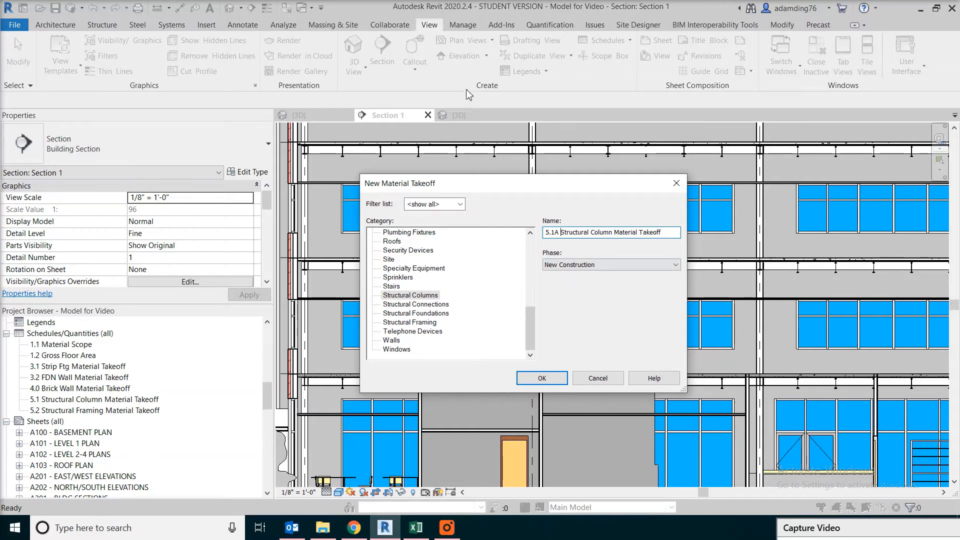
pyautogui.click(542, 378)
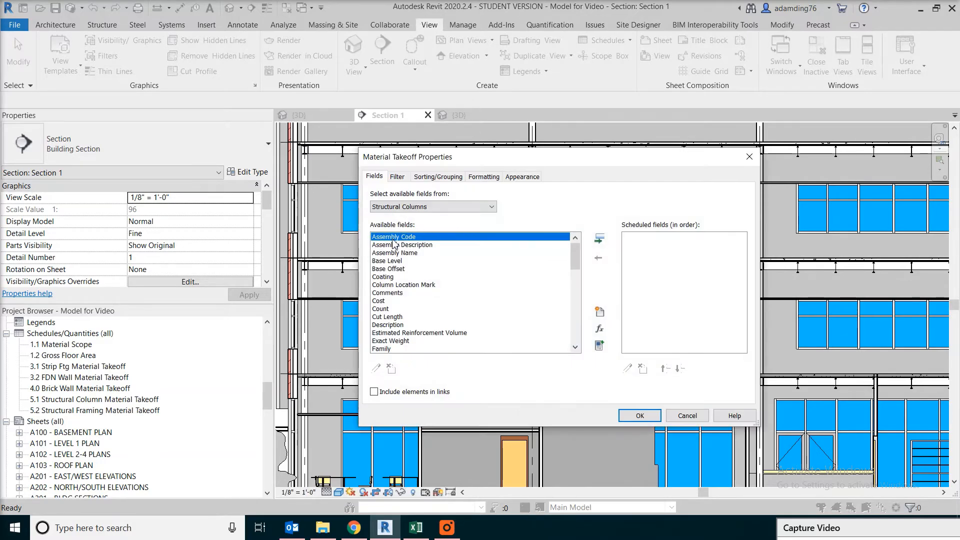
# - Add Assembly Code, Assembly Description, Family and Type, and Base Level to the takeoff's scheduled fields
pyautogui.click(600, 240)
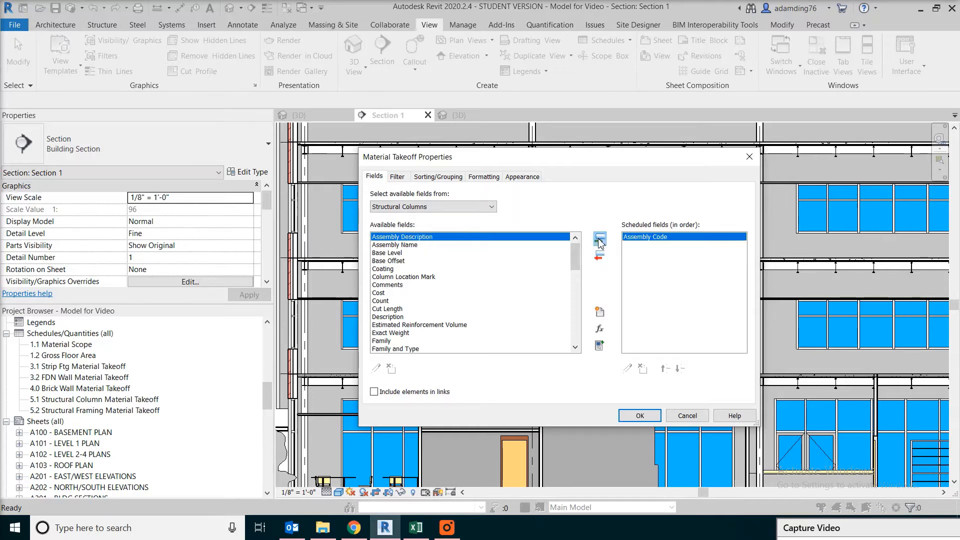
pyautogui.click(602, 240)
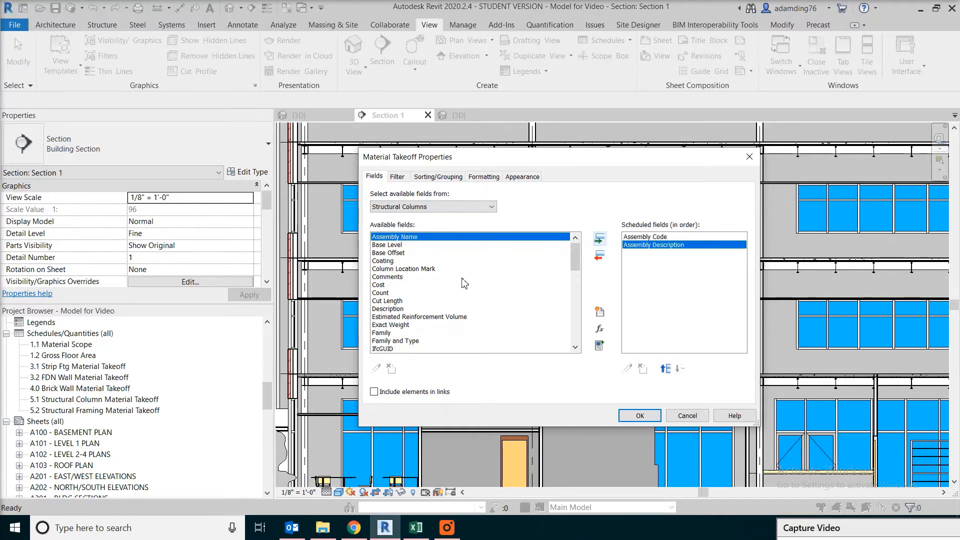
pyautogui.click(403, 341)
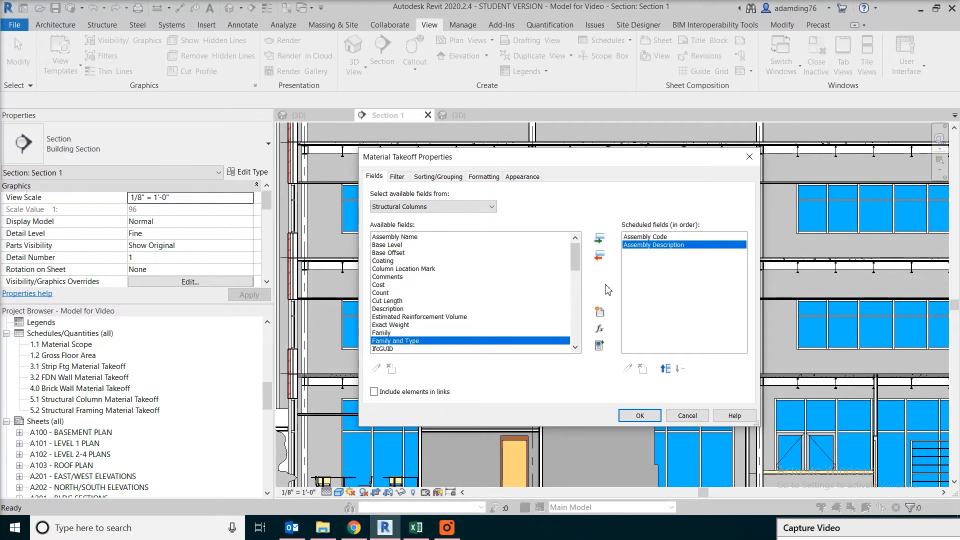
pyautogui.click(599, 239)
pyautogui.click(412, 254)
pyautogui.click(415, 246)
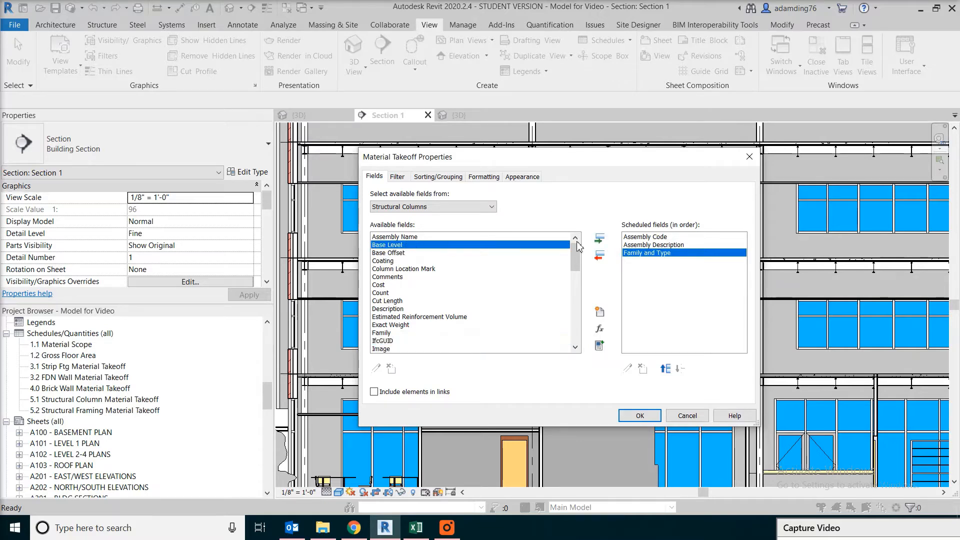
pyautogui.click(600, 239)
# - Add the Top Level and Column Location Mark fields to the column takeoff's scheduled fields
pyautogui.scroll(-5, 579, 332)
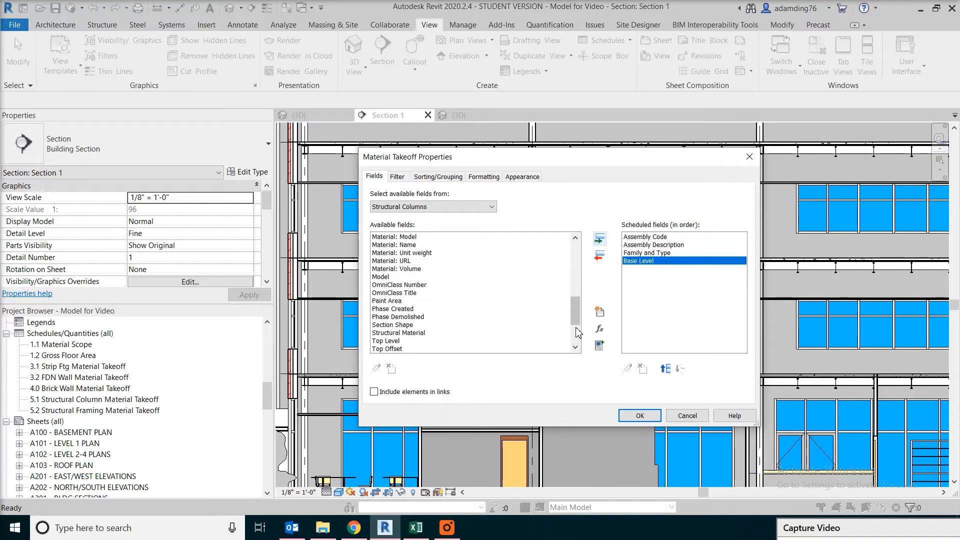
pyautogui.scroll(-3, 579, 333)
pyautogui.click(395, 269)
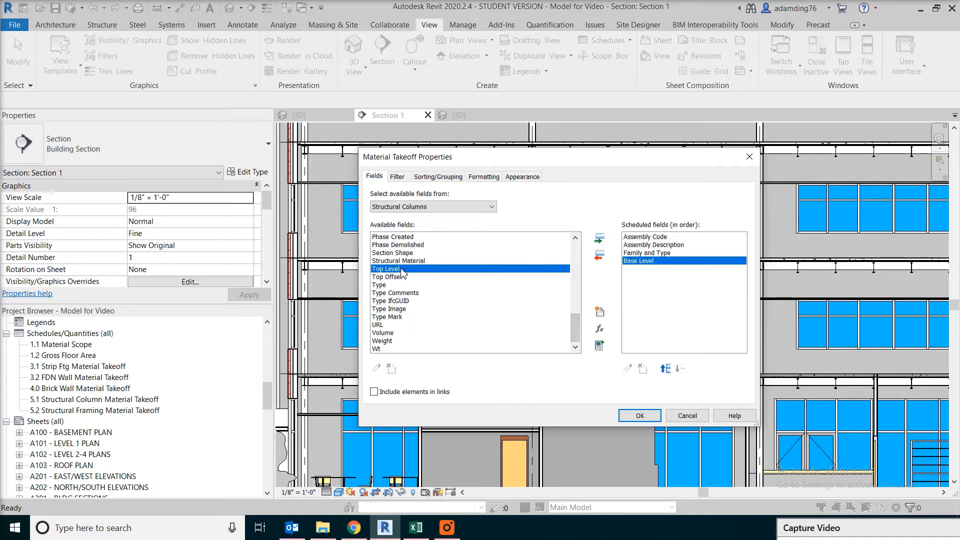
pyautogui.click(600, 239)
pyautogui.scroll(8, 530, 264)
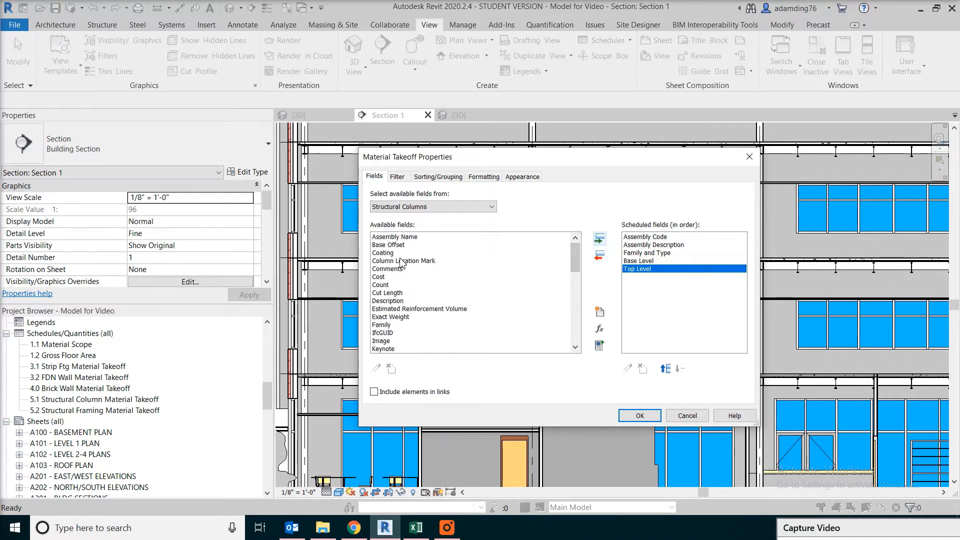
pyautogui.click(560, 261)
pyautogui.click(599, 239)
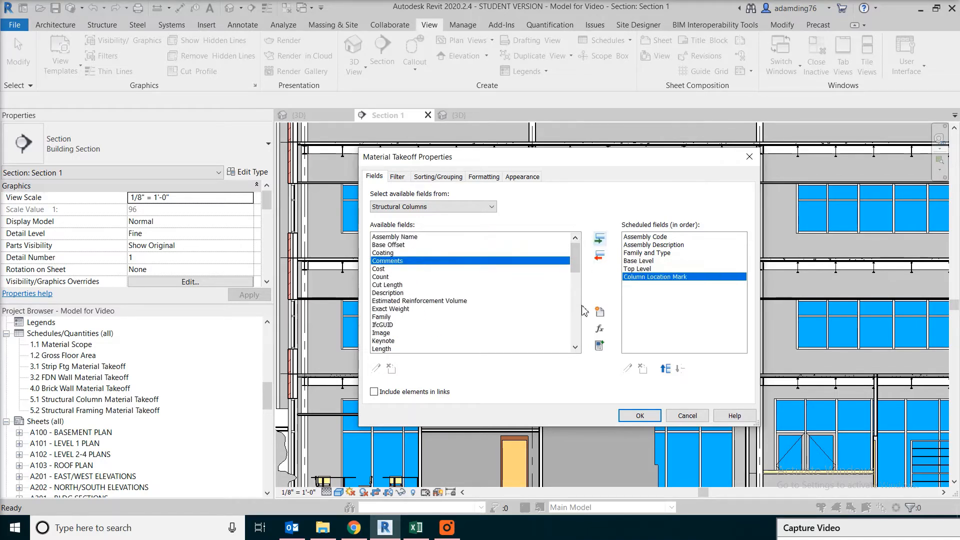
# - Add the Length, Wt and Material: Name fields to the column takeoff's scheduled fields
pyautogui.click(385, 349)
pyautogui.click(600, 239)
pyautogui.click(578, 337)
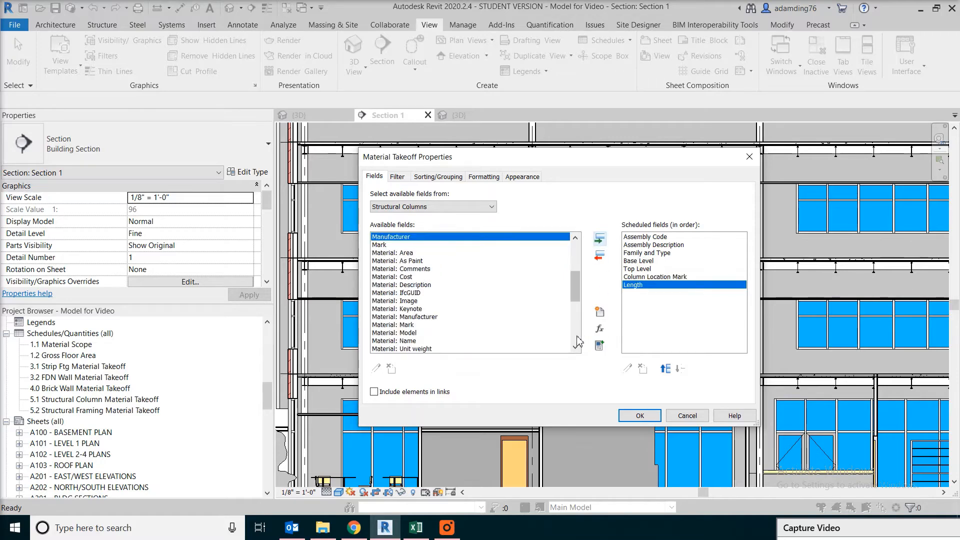
pyautogui.click(577, 340)
pyautogui.click(577, 340)
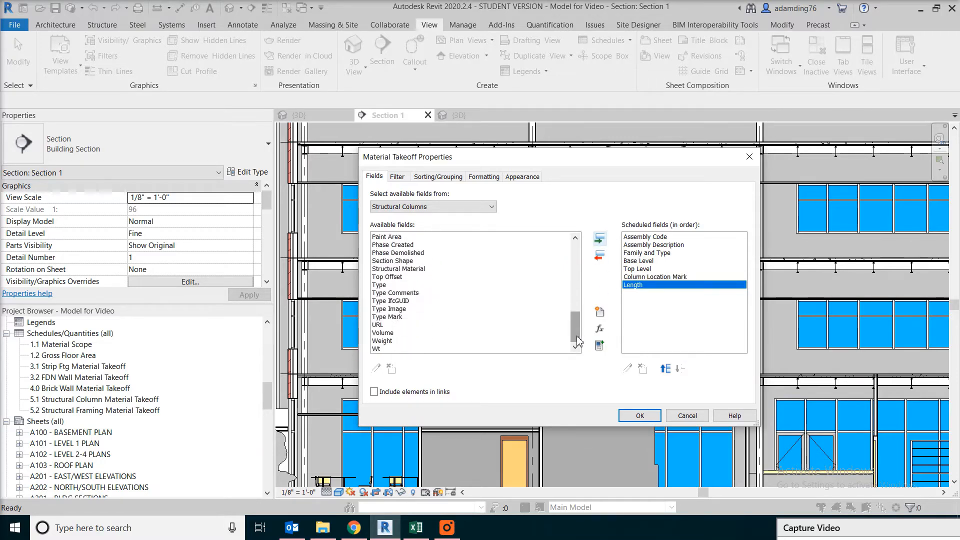
pyautogui.click(406, 350)
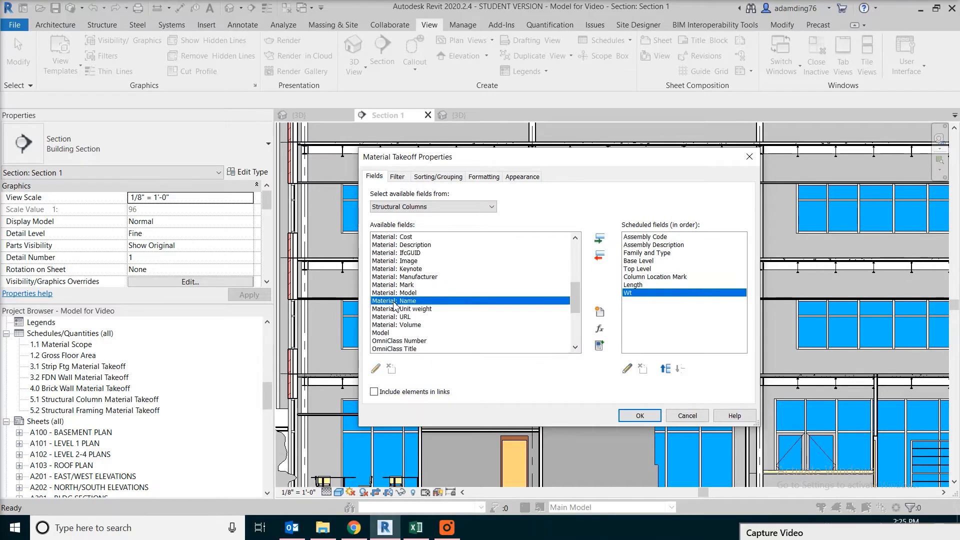
pyautogui.click(602, 240)
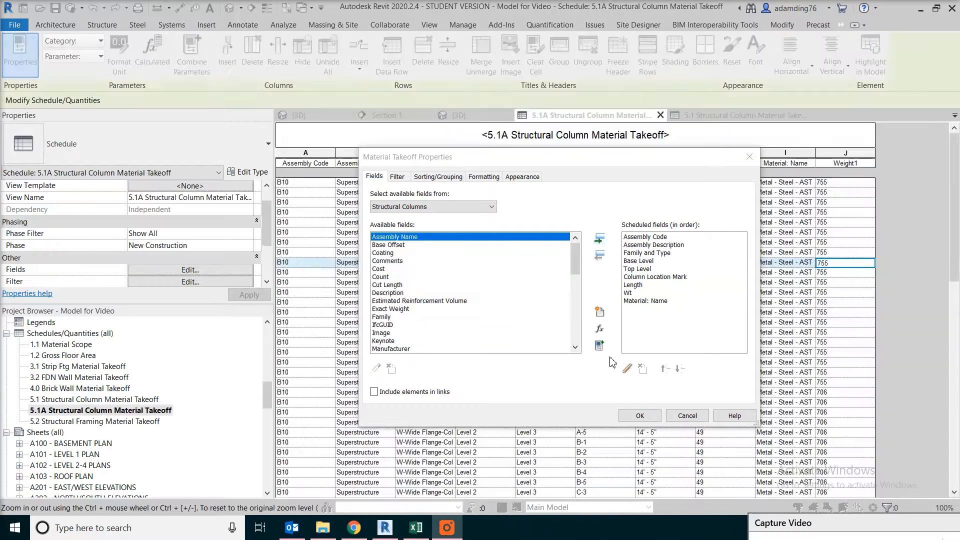
# - Create a formula-based calculated value named Weight1 with type Integer in the 5.1A takeoff
pyautogui.click(601, 331)
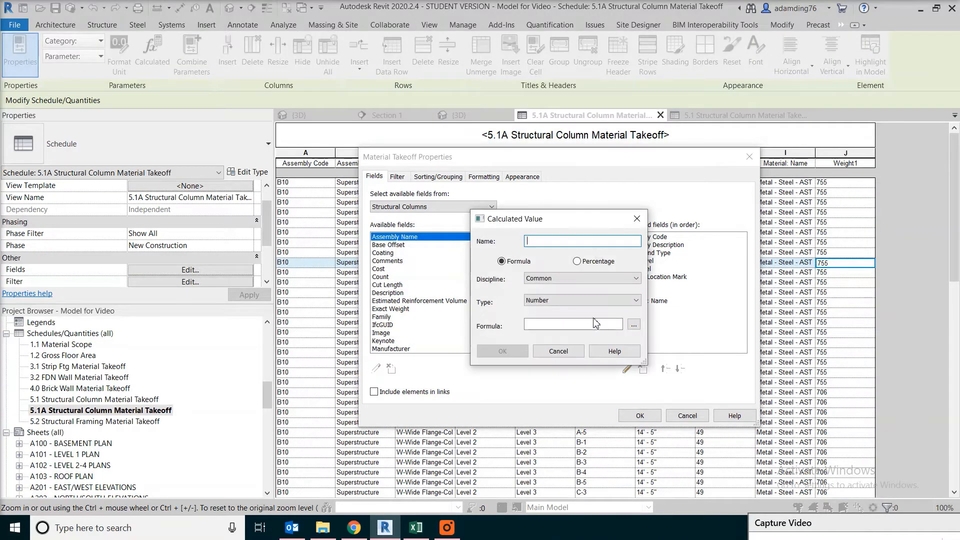
pyautogui.write('Weight1')
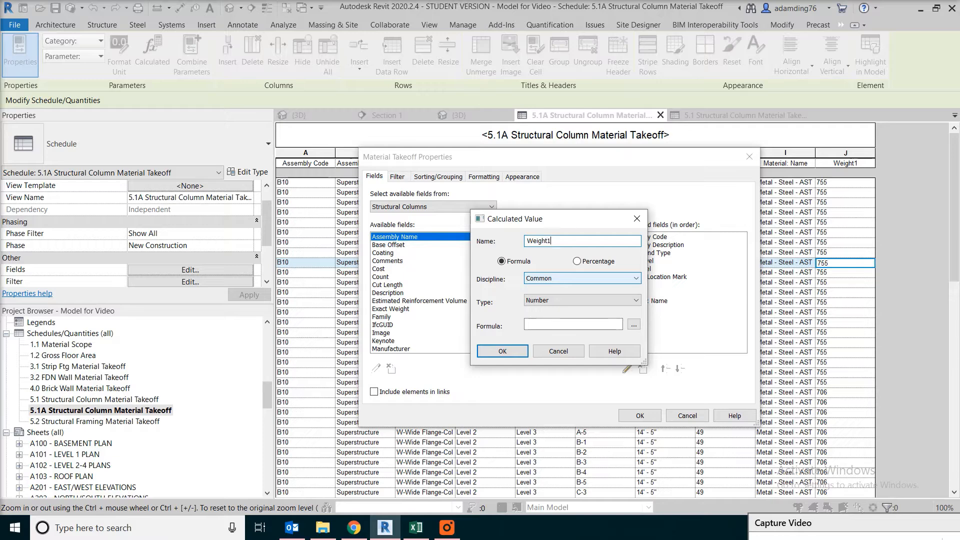
pyautogui.click(632, 301)
pyautogui.click(575, 318)
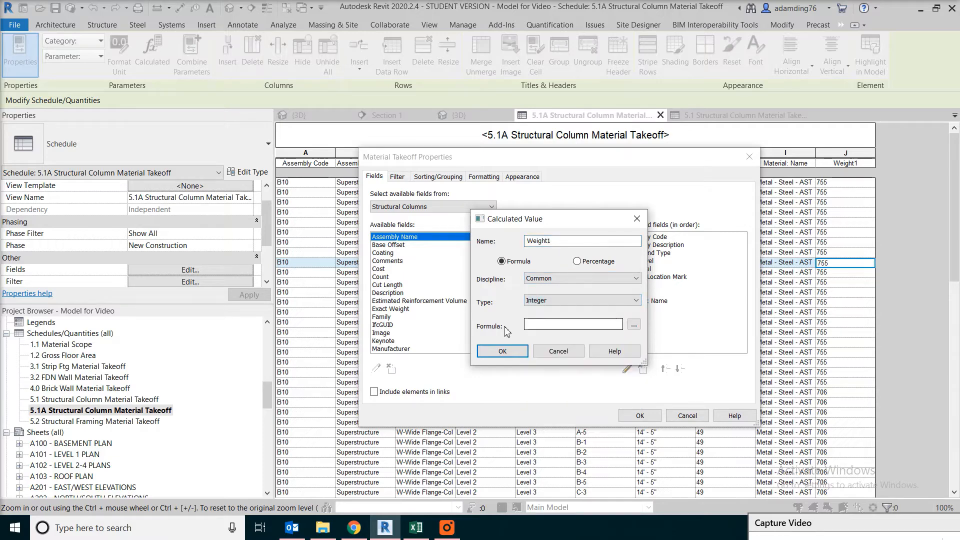
# - Set the Weight1 formula to Length*Wt/1, picking Length and Wt from the schedule fields, and accept the calculated value
pyautogui.click(635, 325)
pyautogui.doubleClick(346, 178)
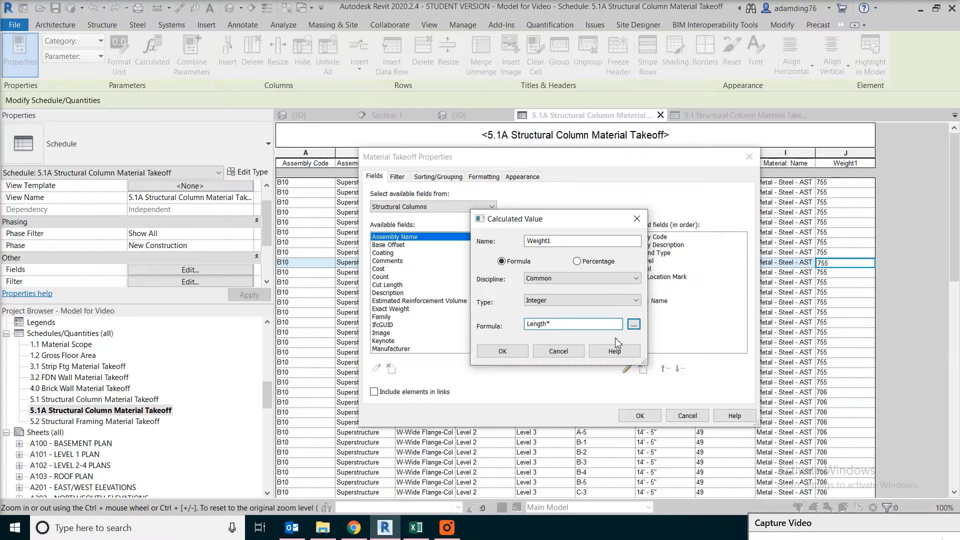
pyautogui.click(634, 324)
pyautogui.click(313, 187)
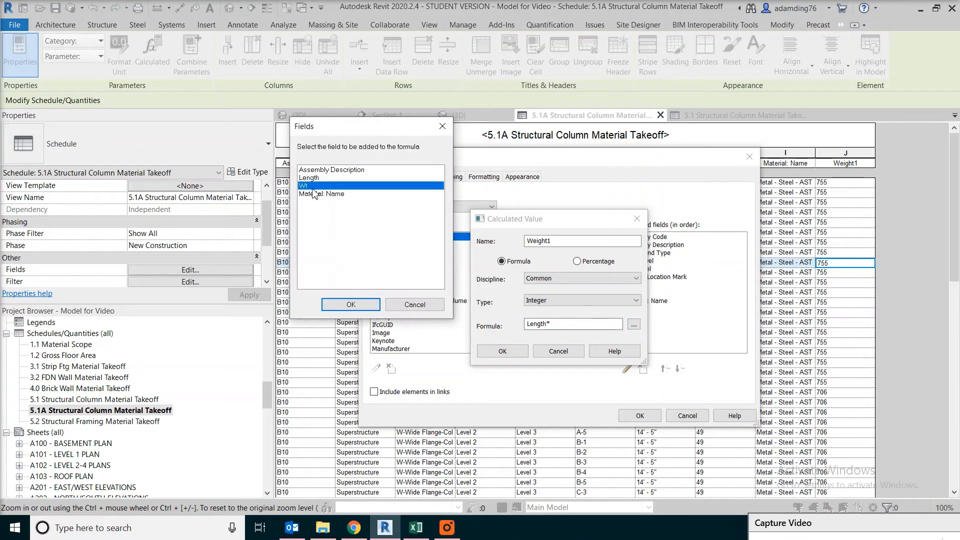
pyautogui.doubleClick(313, 189)
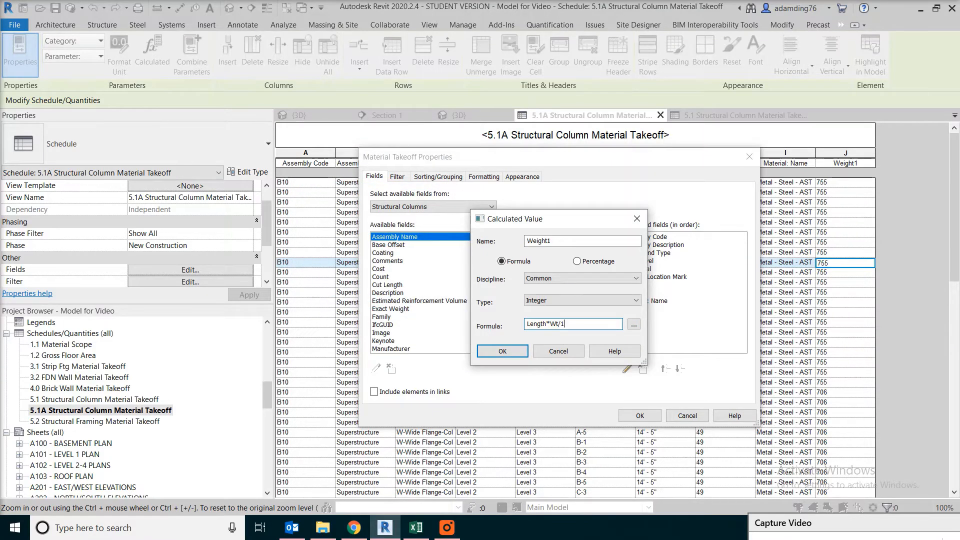
pyautogui.press('Return')
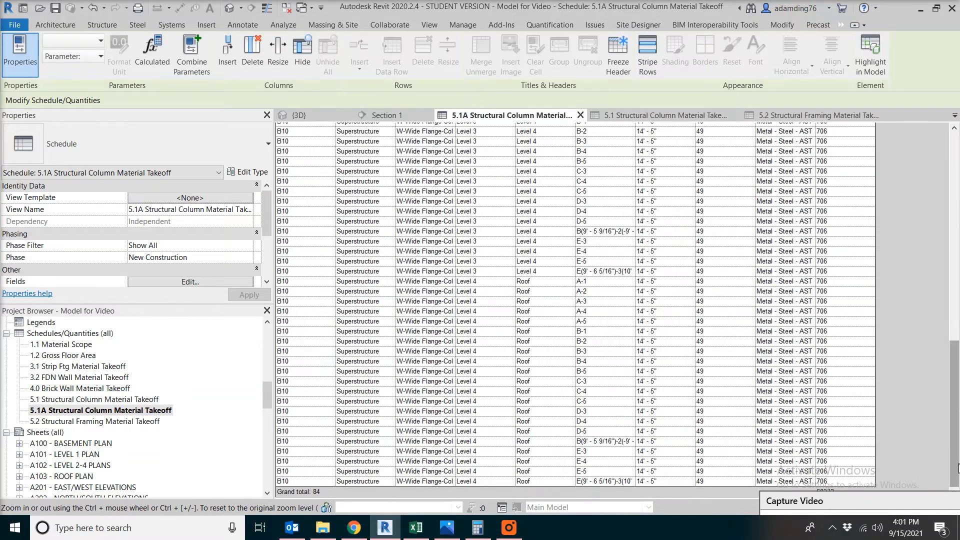
# - Examine the column weights and grand total in the 5.1A takeoff and compare them with the 5.1 Structural Column Material Takeoff
pyautogui.moveTo(958, 455); pyautogui.dragTo(959, 463)
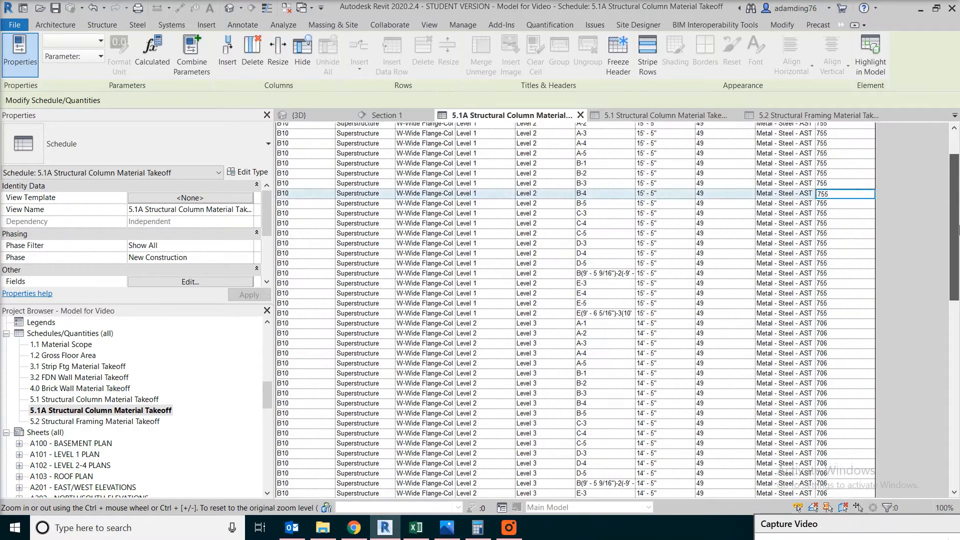
pyautogui.moveTo(955, 210); pyautogui.dragTo(948, 424)
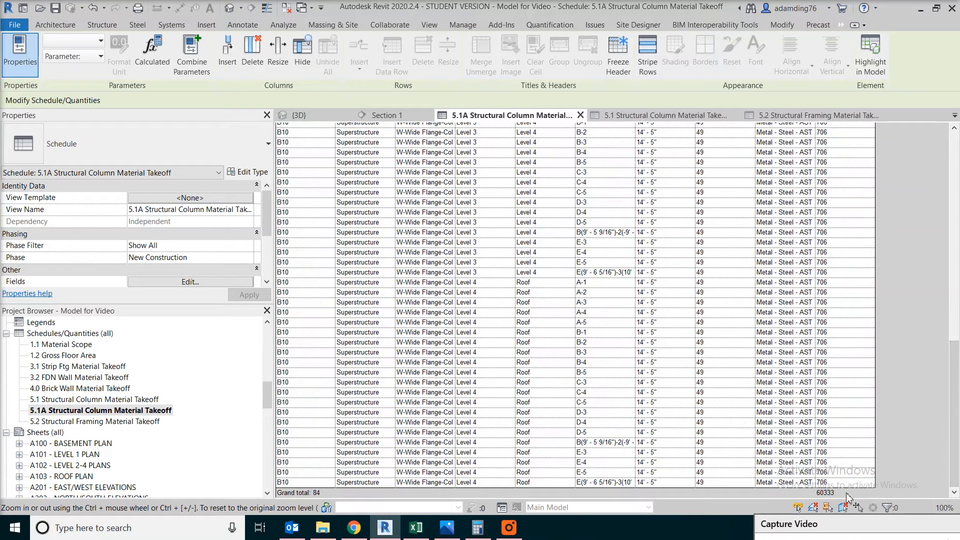
pyautogui.doubleClick(136, 400)
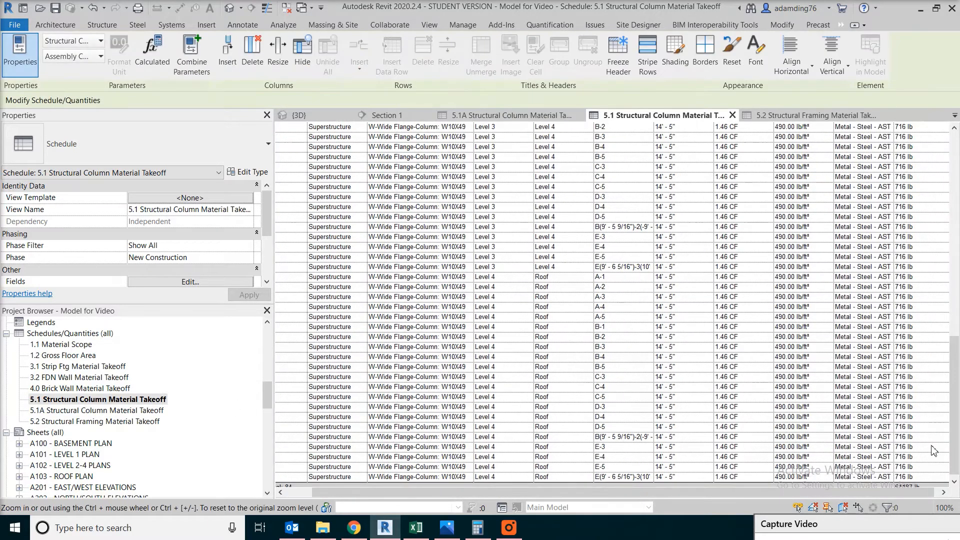
pyautogui.click(954, 481)
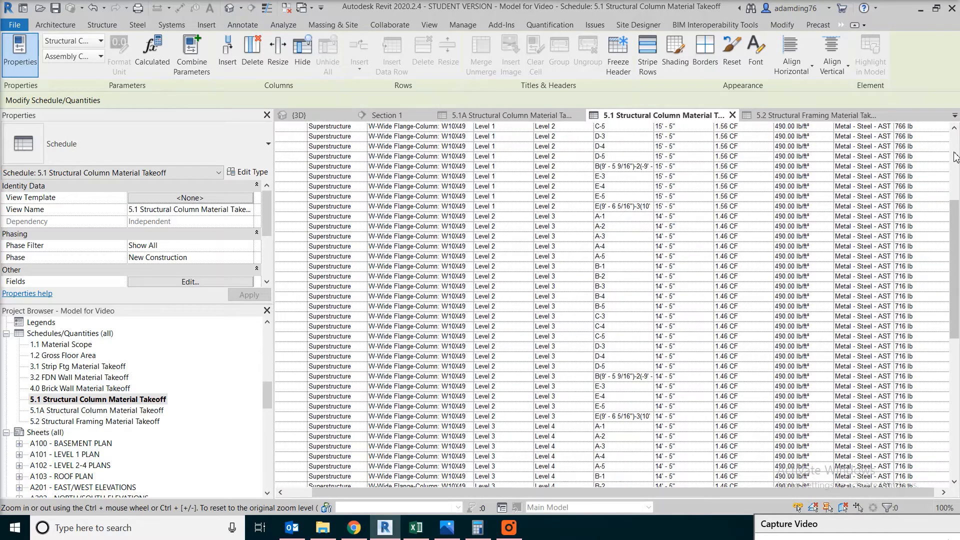
pyautogui.scroll(10, 918, 165)
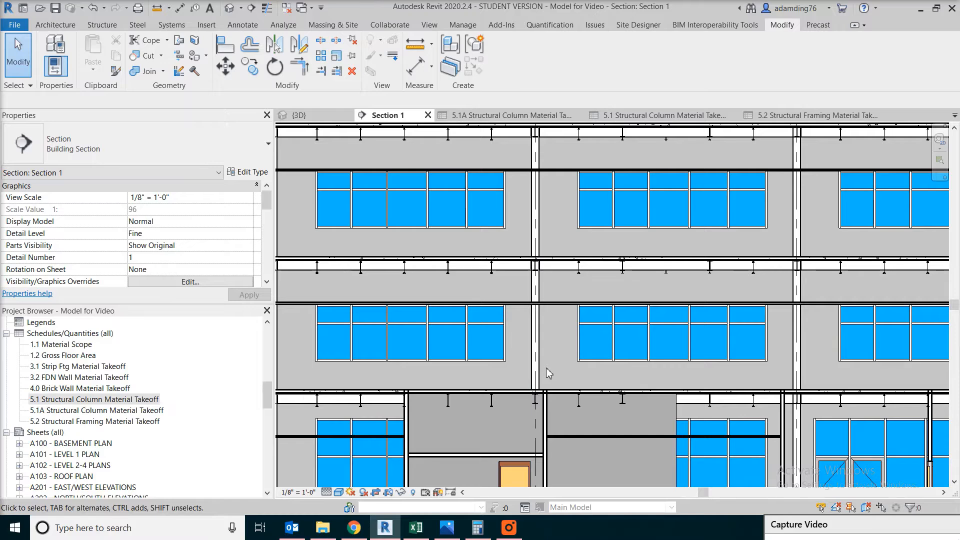
# - Open the family of a wide flange structural framing beam in Section 1 for editing
pyautogui.click(543, 261)
pyautogui.click(503, 68)
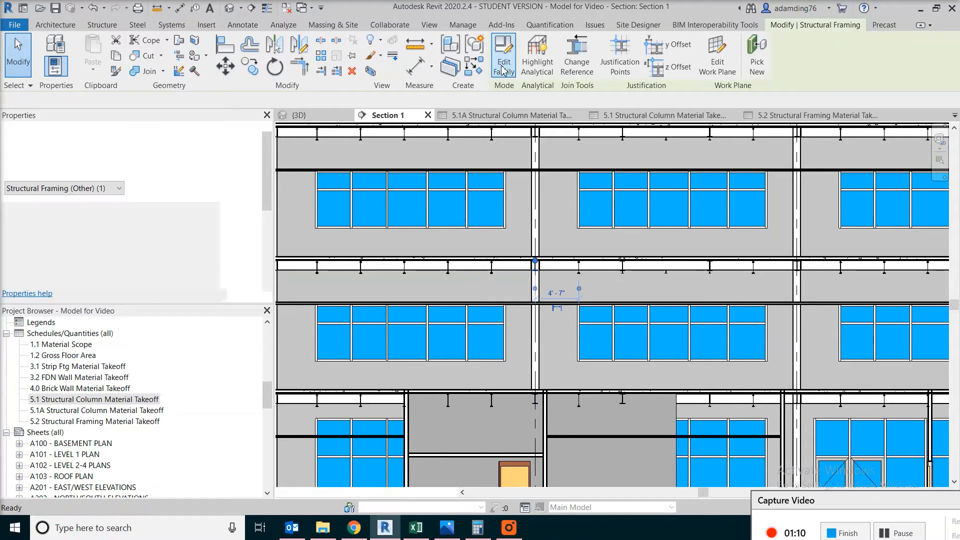
pyautogui.click(449, 184)
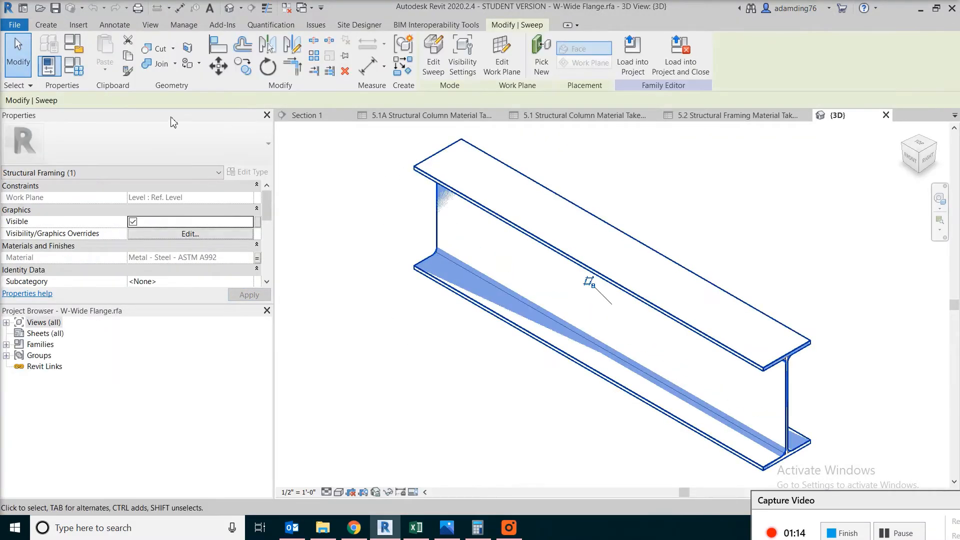
# - Replace the beam family's W family parameter with the shared parameter Wt from the Steel group
pyautogui.press('f')
pyautogui.press('t')
pyautogui.click(67, 262)
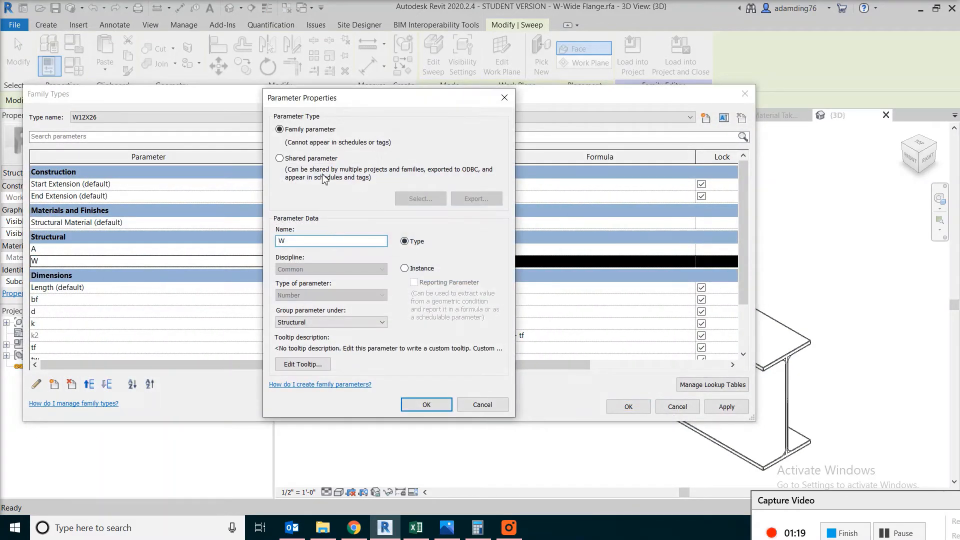
pyautogui.click(310, 159)
pyautogui.click(420, 199)
pyautogui.click(307, 228)
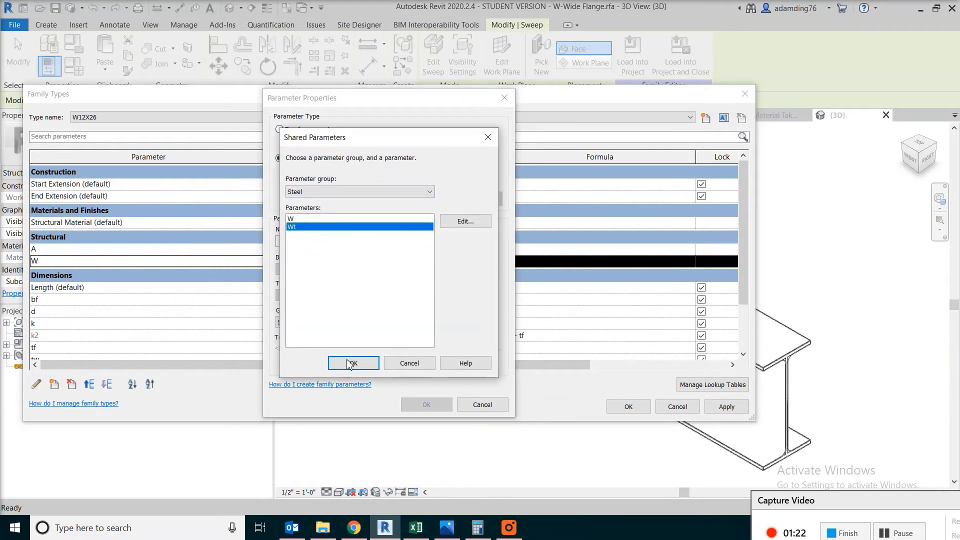
pyautogui.click(354, 364)
pyautogui.click(427, 410)
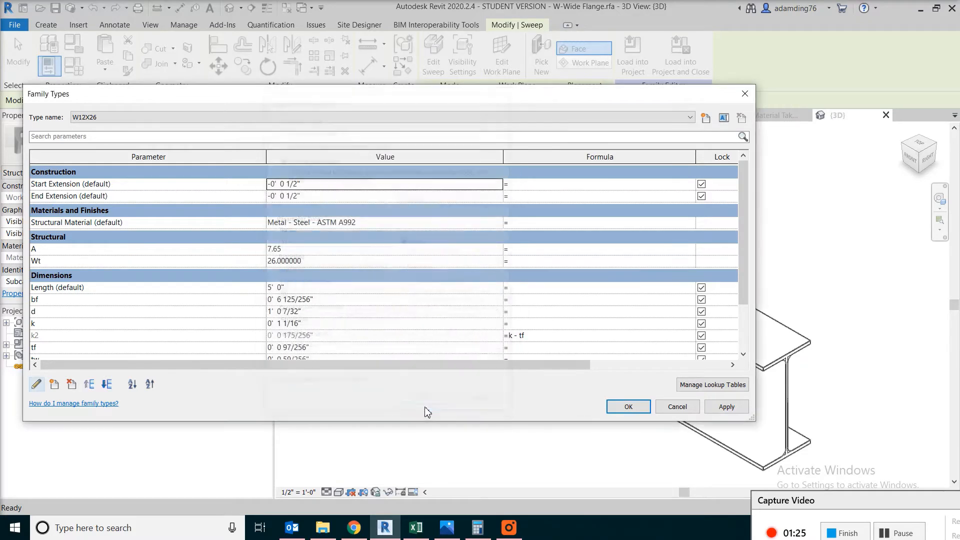
# - Accept the beam's family types and load the W-Wide Flange family into the project, overwriting the existing version and its parameter values
pyautogui.click(629, 406)
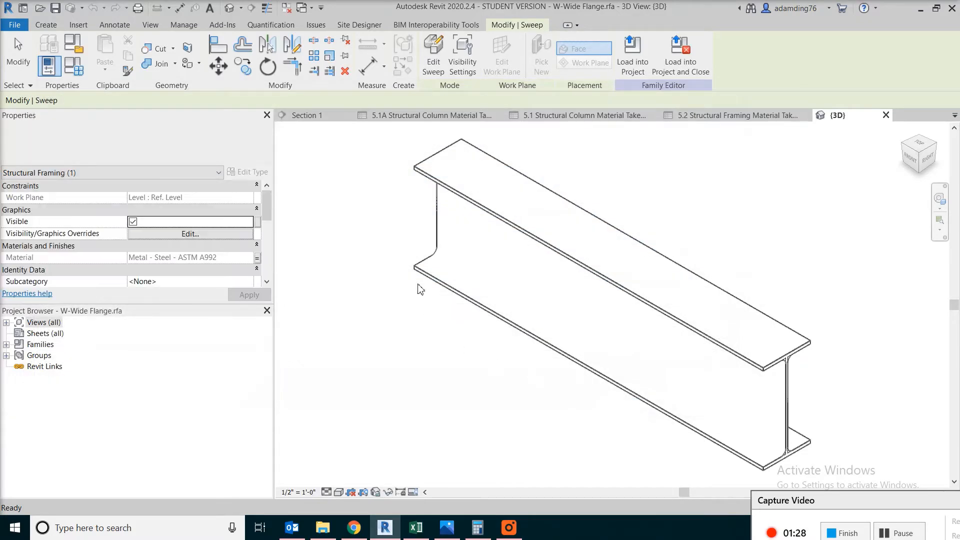
pyautogui.press('Escape')
pyautogui.click(437, 55)
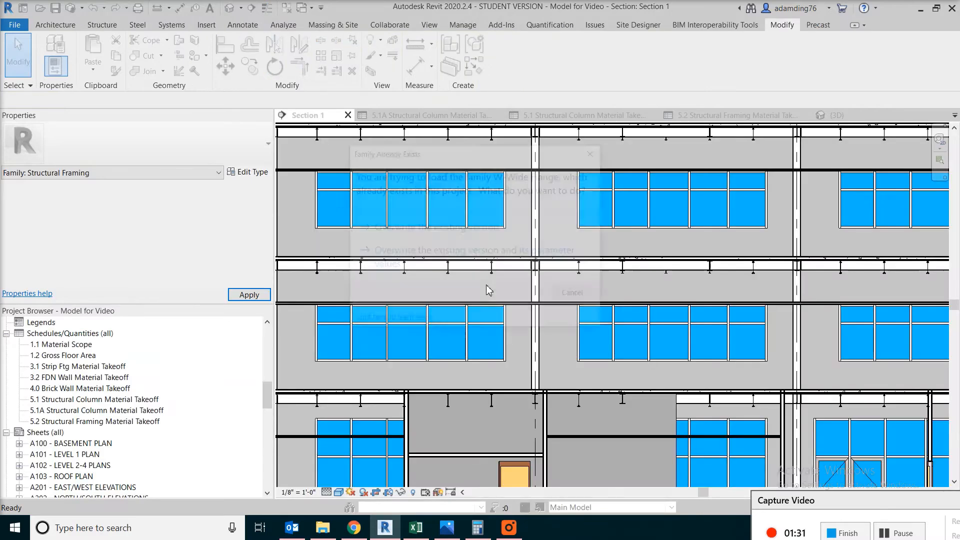
pyautogui.click(546, 256)
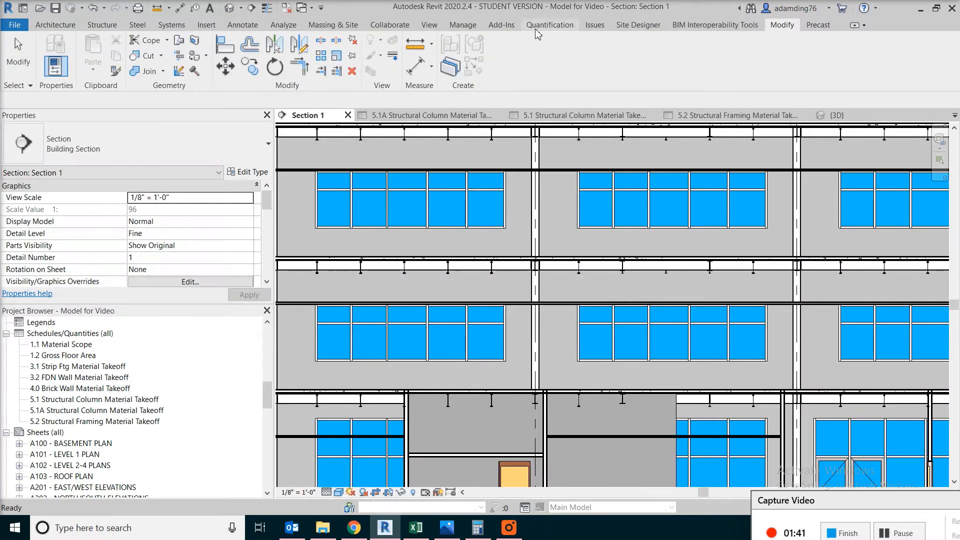
# - Create a Structural Framing material takeoff named 5.2A Structural Framing Material Takeoff for the New Construction phase
pyautogui.click(431, 25)
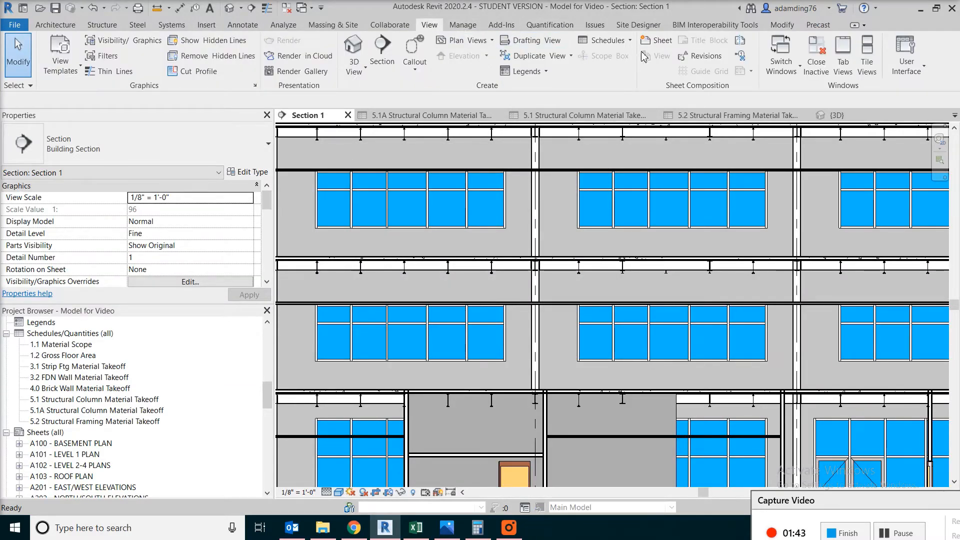
pyautogui.click(626, 43)
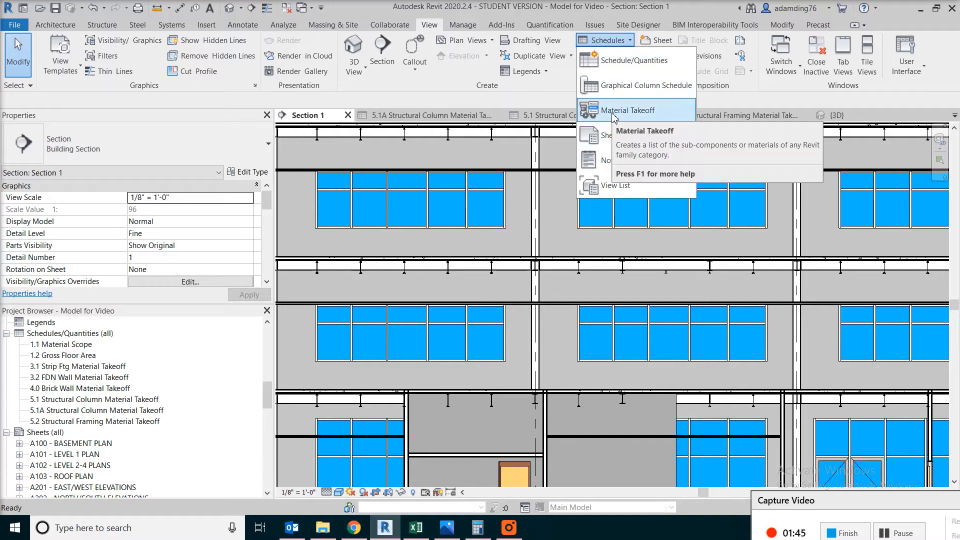
pyautogui.click(614, 119)
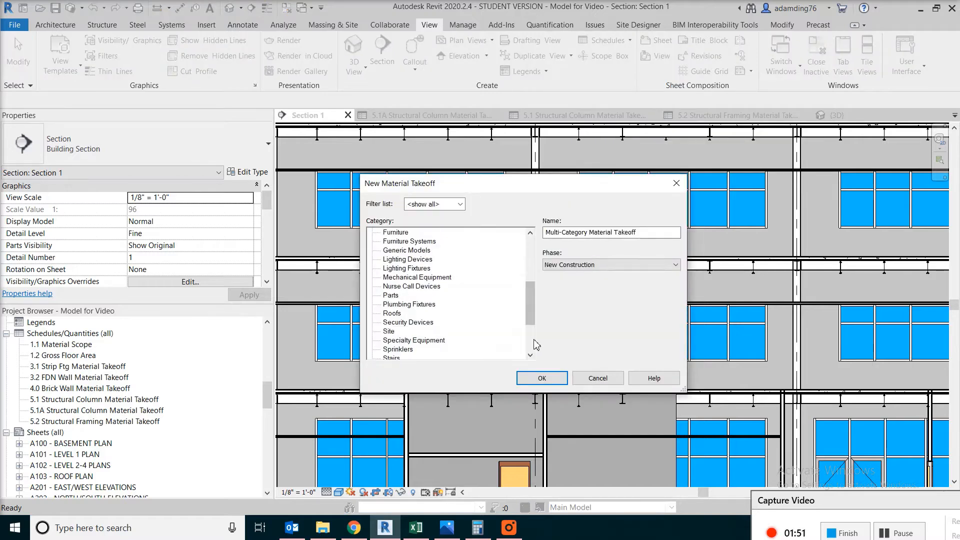
pyautogui.scroll(-3, 534, 340)
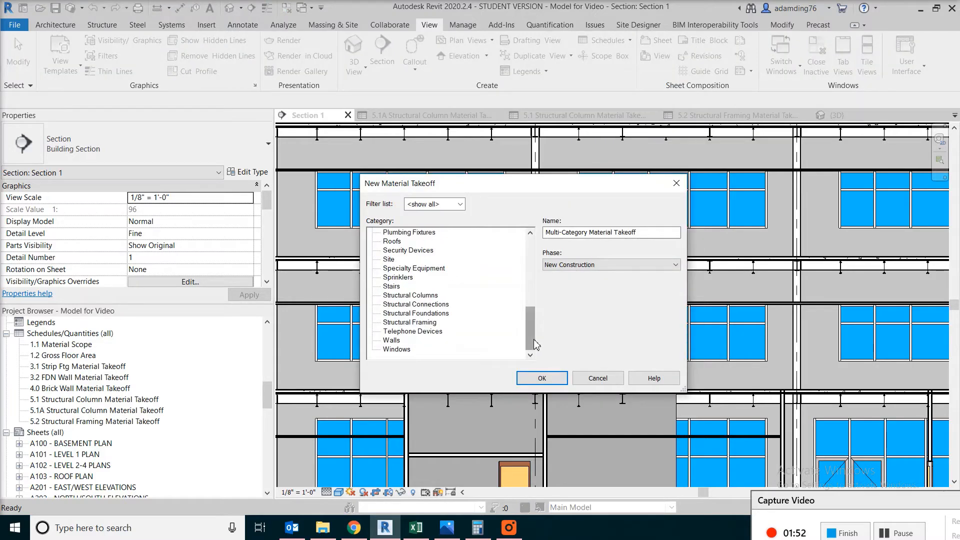
pyautogui.click(424, 323)
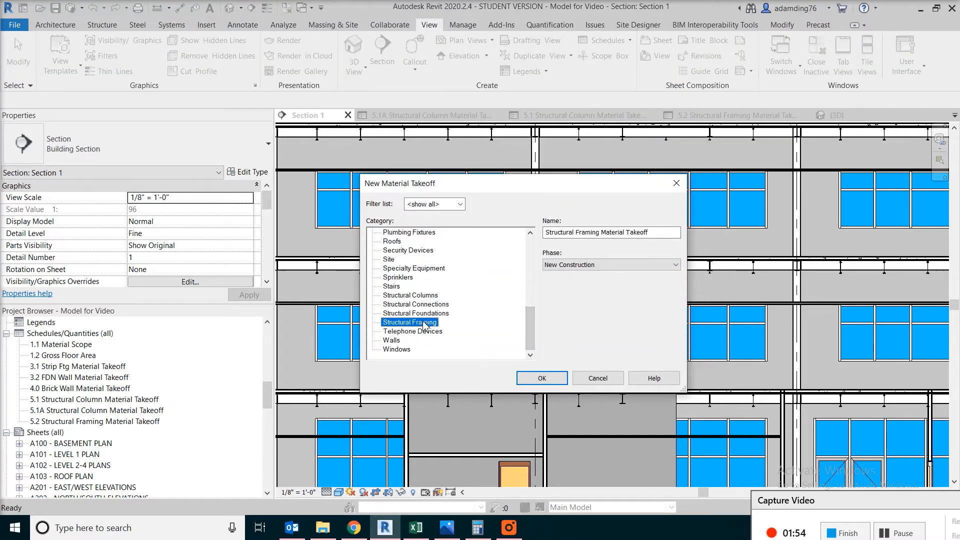
pyautogui.click(546, 233)
pyautogui.write('5.2A')
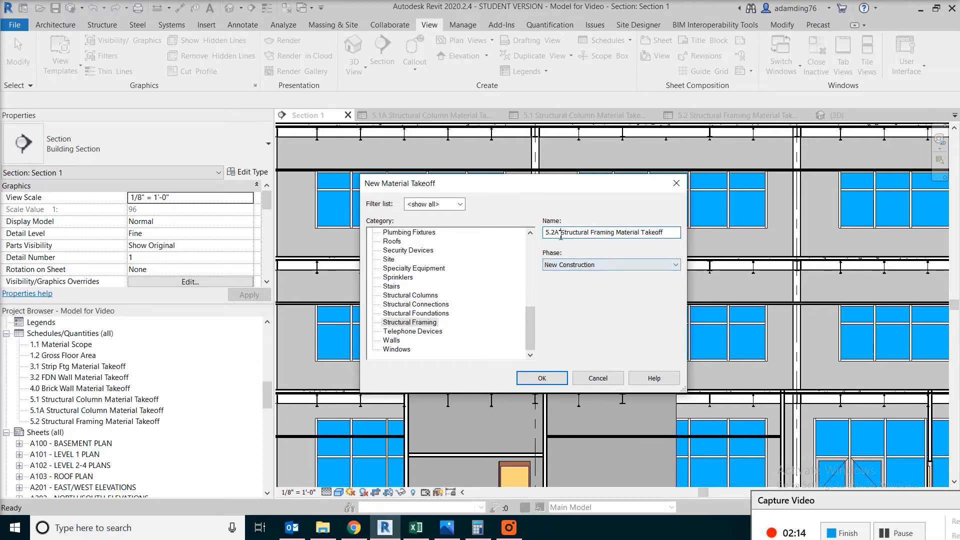
pyautogui.click(544, 378)
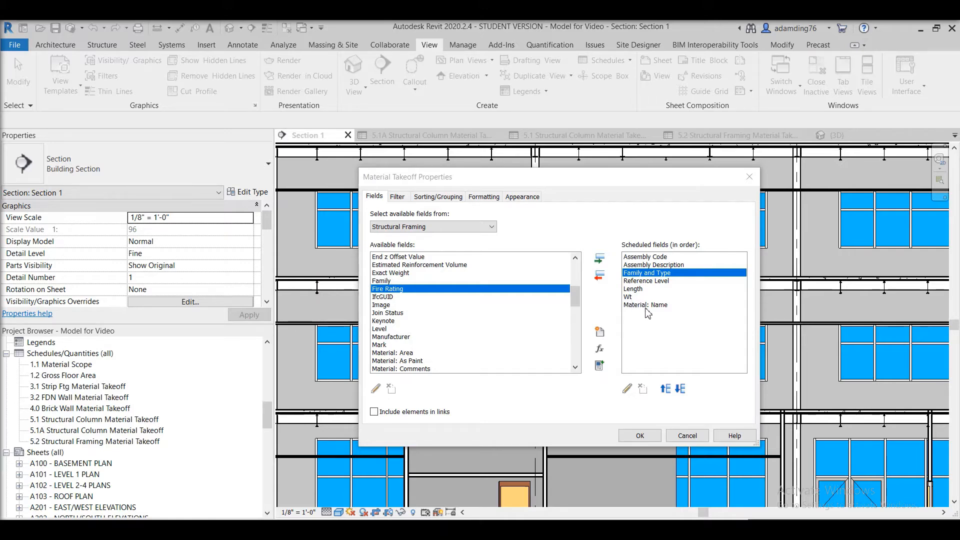
# - Begin a calculated field named Weight2 in the 5.2A takeoff, using the Common discipline and Integer type
pyautogui.click(605, 353)
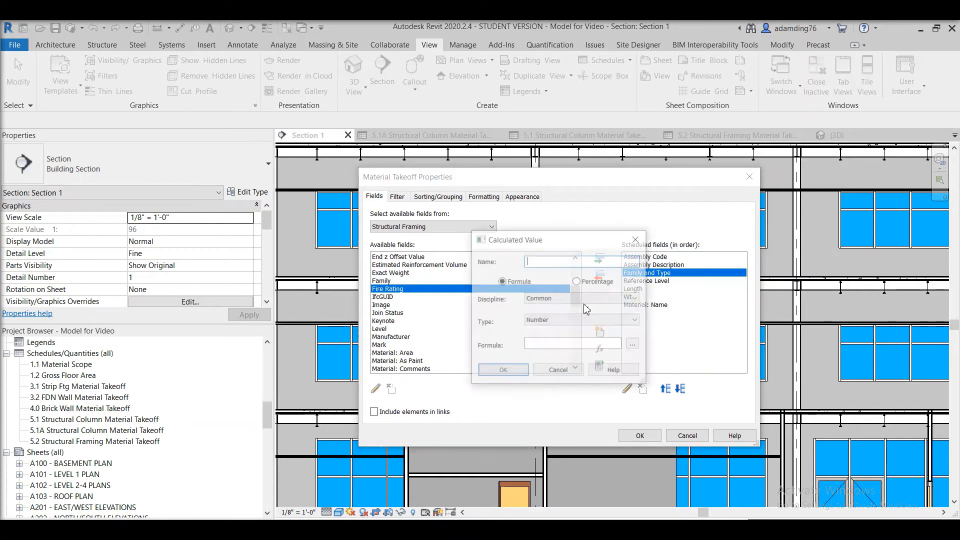
pyautogui.write('Weight2')
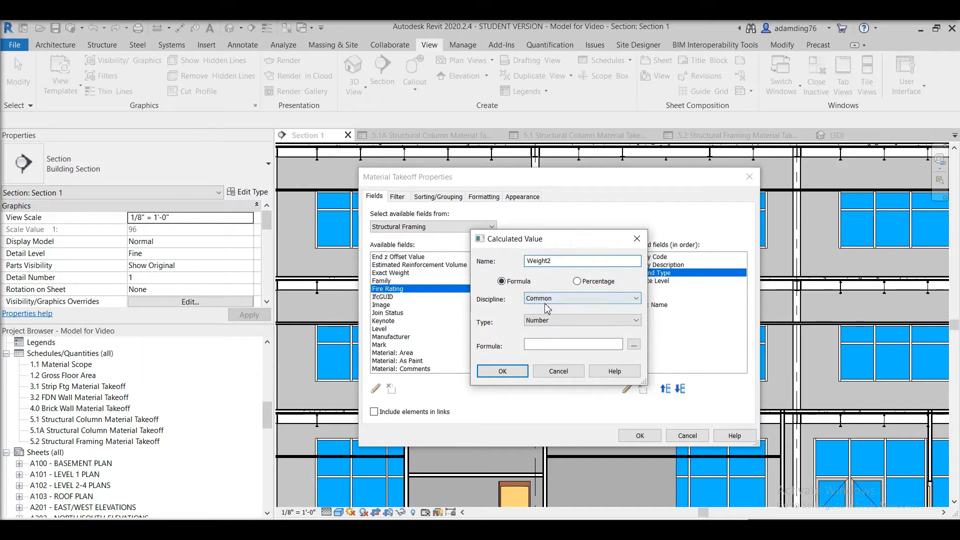
pyautogui.click(548, 320)
pyautogui.click(550, 339)
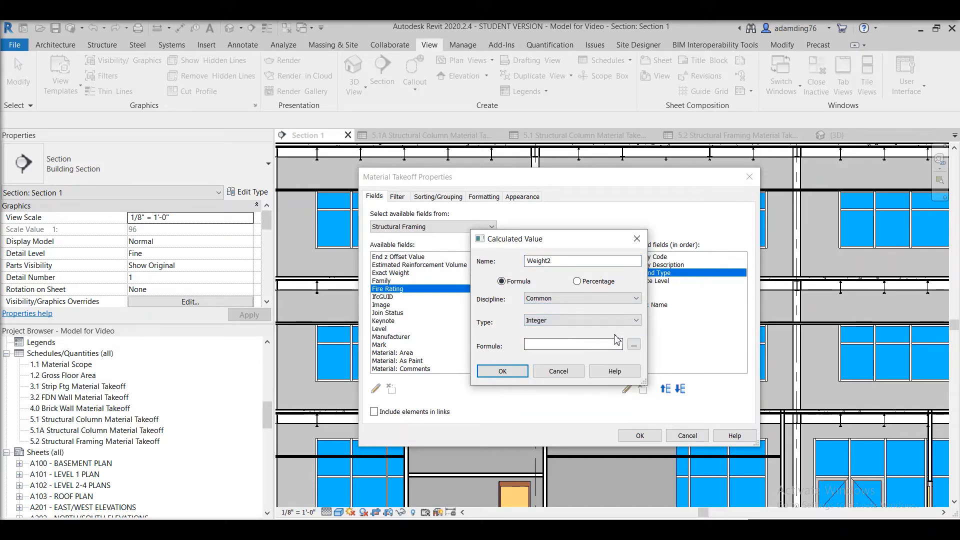
# - Set the Weight2 formula to Length*Wt/1, picking Length and Wt from the available fields, and accept the calculated value
pyautogui.click(634, 345)
pyautogui.doubleClick(344, 202)
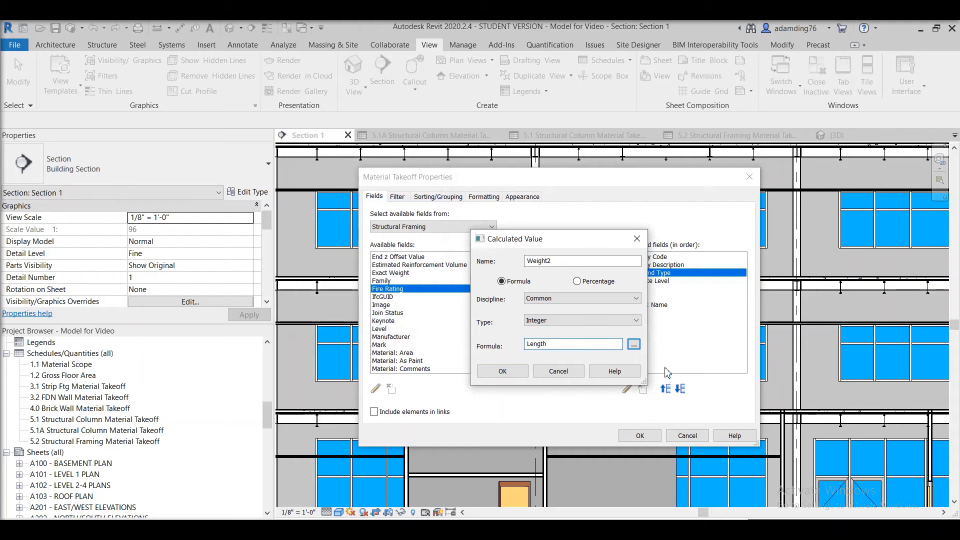
pyautogui.click(634, 344)
pyautogui.doubleClick(312, 207)
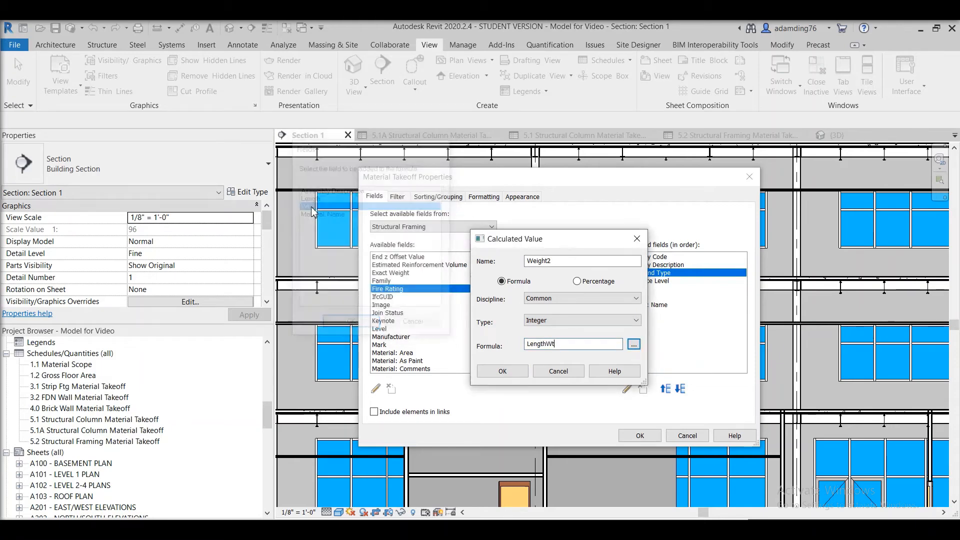
pyautogui.click(547, 345)
pyautogui.write('*')
pyautogui.click(597, 341)
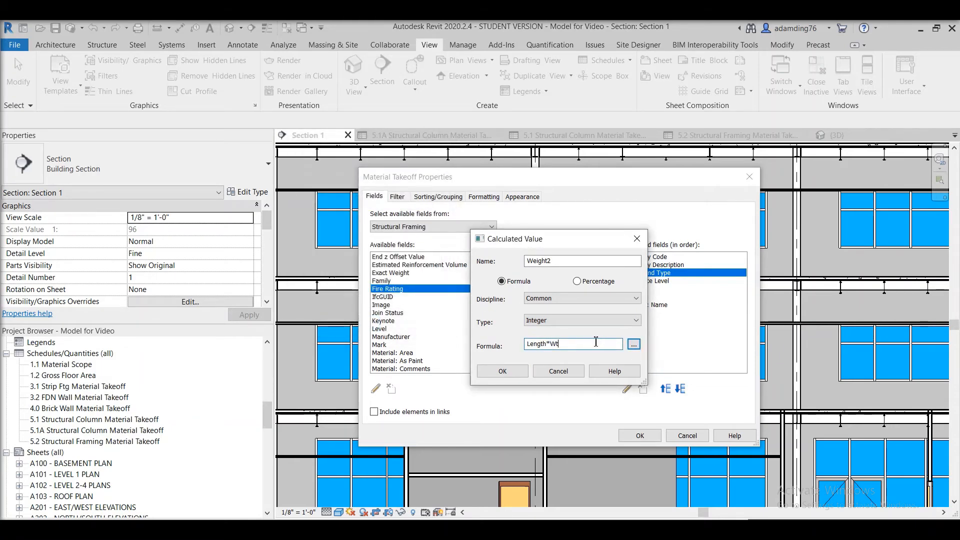
pyautogui.write('/1')
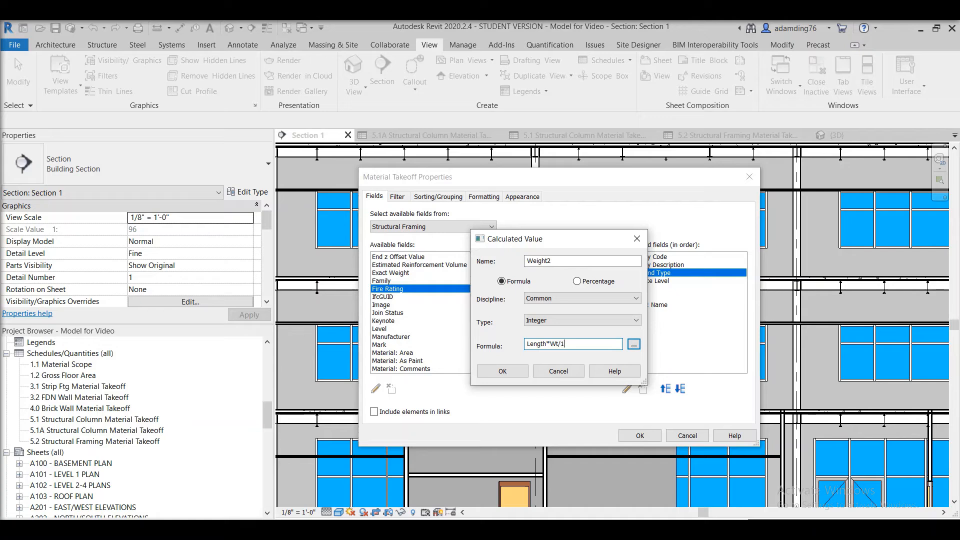
pyautogui.click(503, 372)
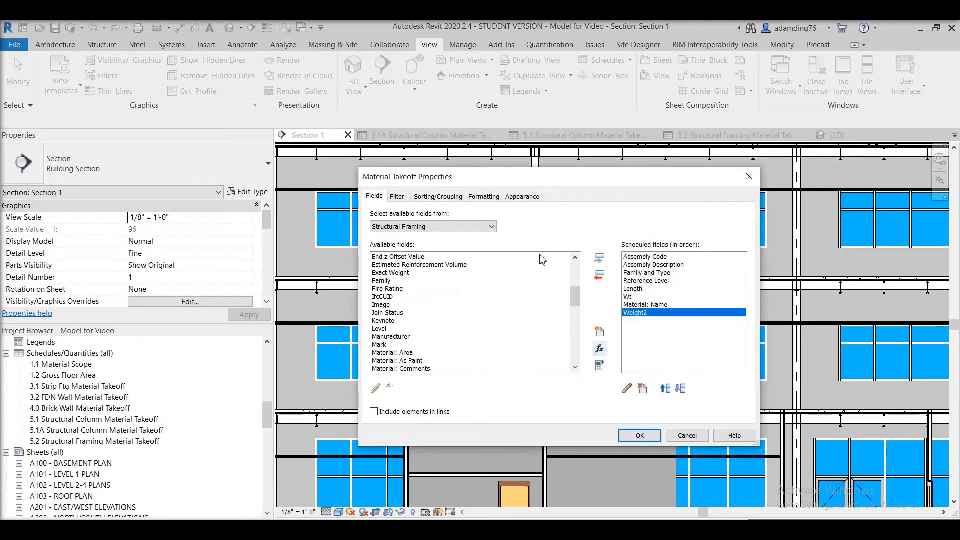
# - Enable grand totals, have the Weight2 field calculate totals, and accept the material takeoff properties
pyautogui.click(436, 198)
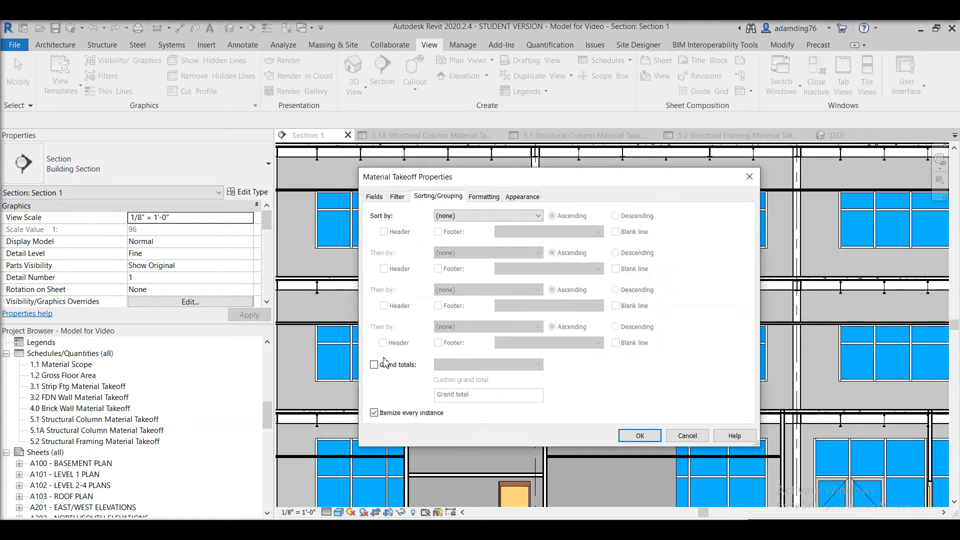
pyautogui.click(383, 364)
pyautogui.click(484, 197)
pyautogui.click(385, 280)
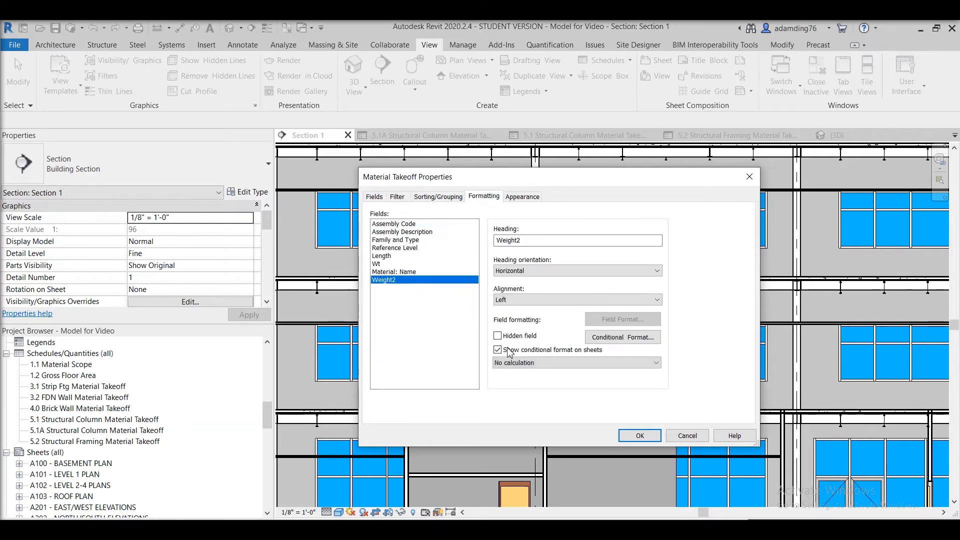
pyautogui.click(509, 363)
pyautogui.click(518, 378)
pyautogui.click(640, 436)
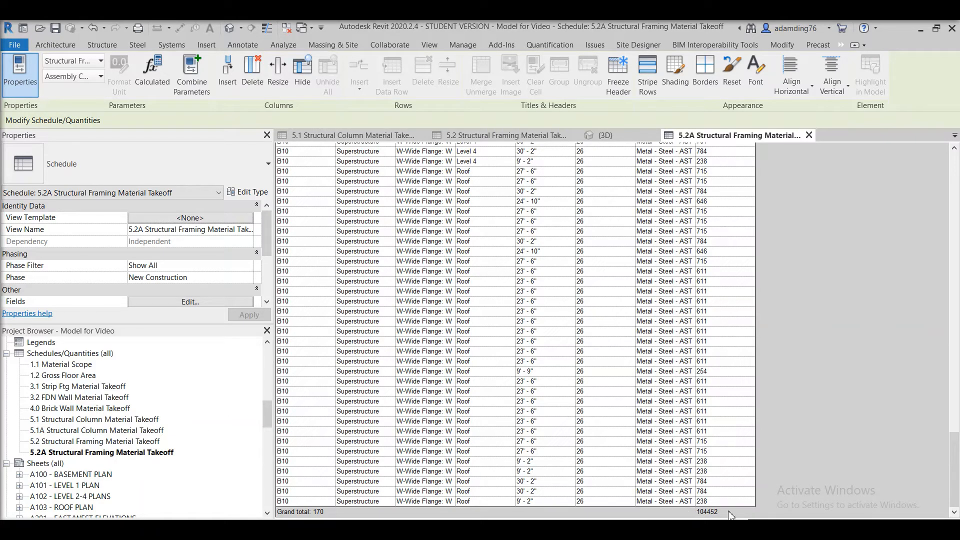
# - Compare the beam weights and grand total in the 5.2 Structural Framing Material Takeoff with those in the 5.2A takeoff
pyautogui.click(145, 442)
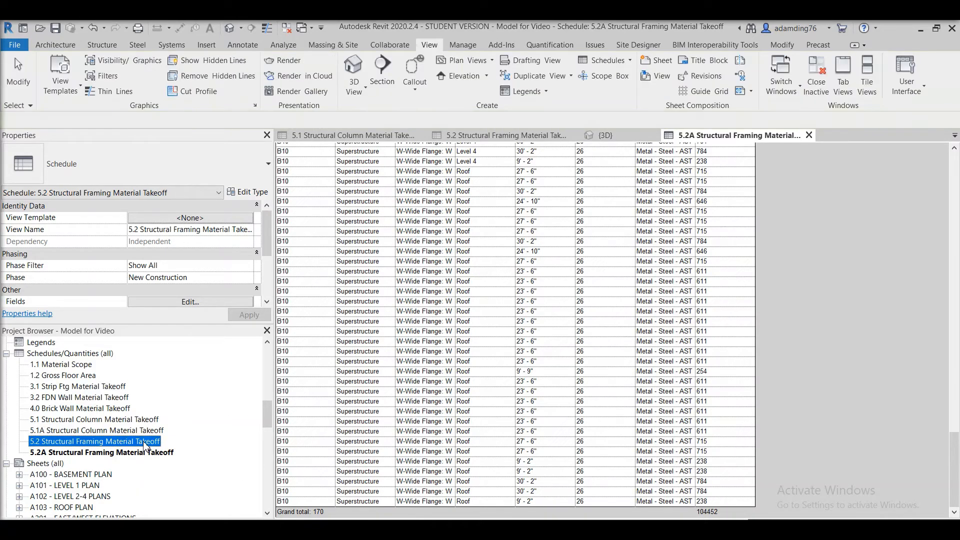
pyautogui.doubleClick(143, 442)
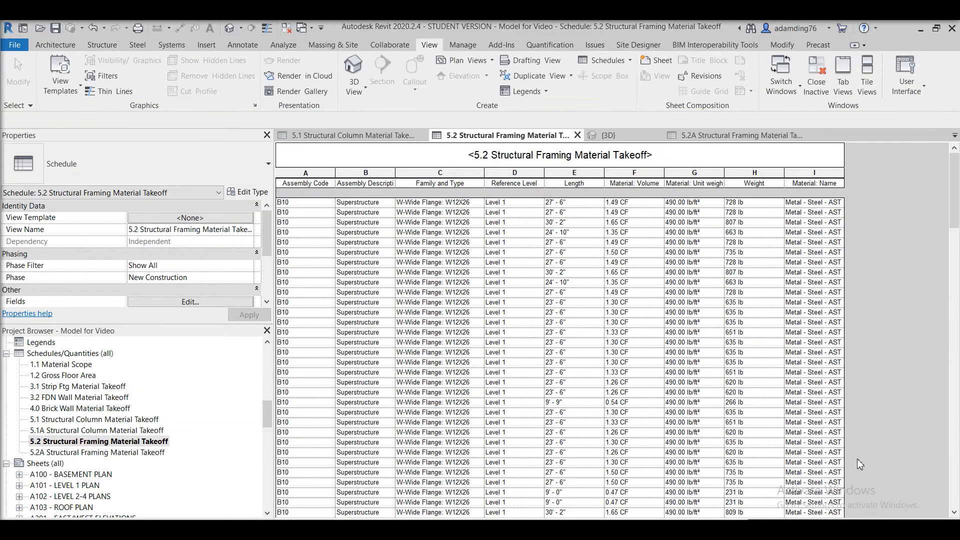
pyautogui.click(956, 497)
pyautogui.click(956, 499)
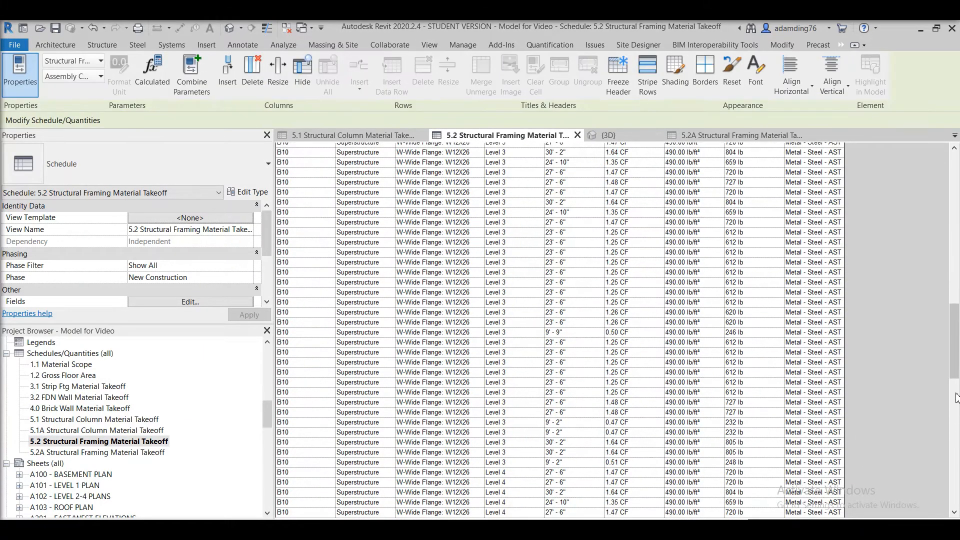
pyautogui.click(956, 499)
pyautogui.click(956, 499)
pyautogui.moveTo(959, 506); pyautogui.dragTo(959, 511)
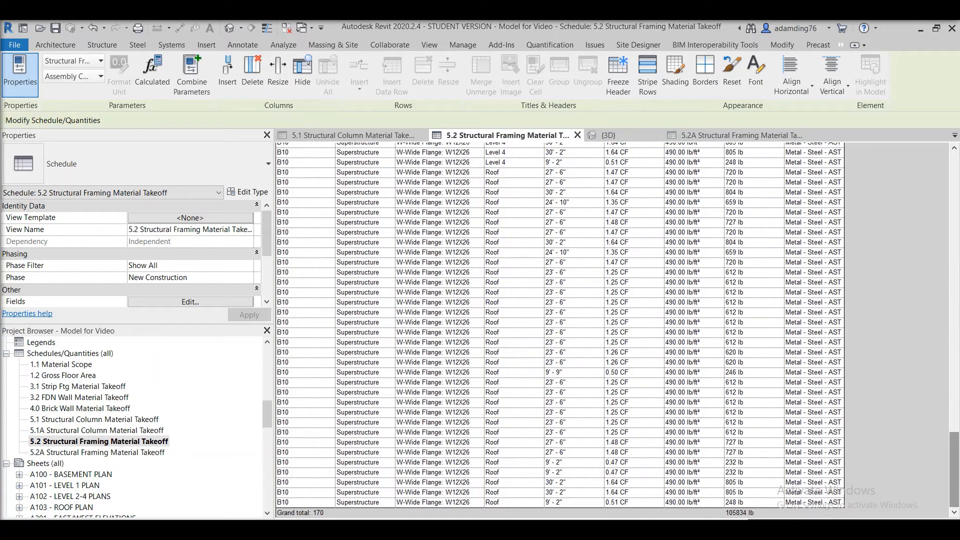
pyautogui.scroll(-1, 143, 442)
pyautogui.doubleClick(144, 442)
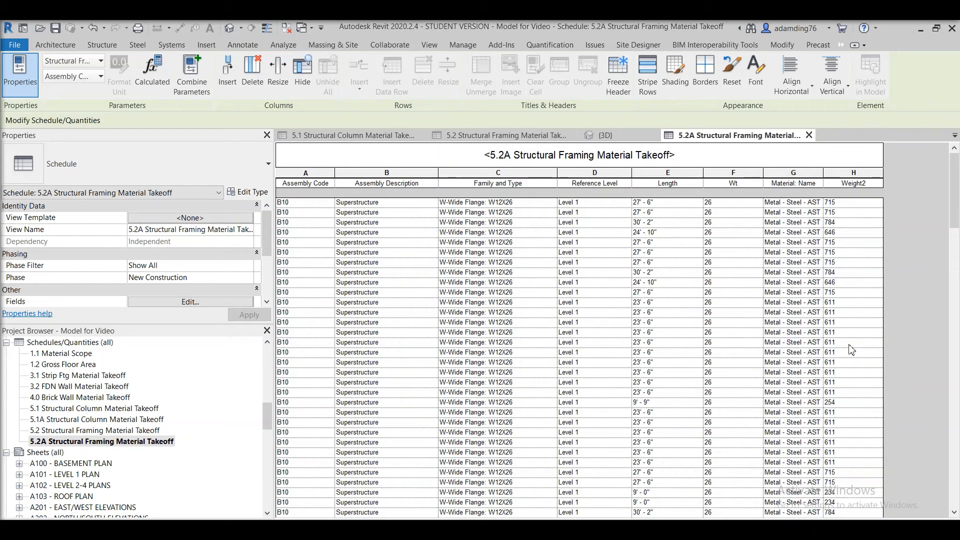
pyautogui.click(957, 450)
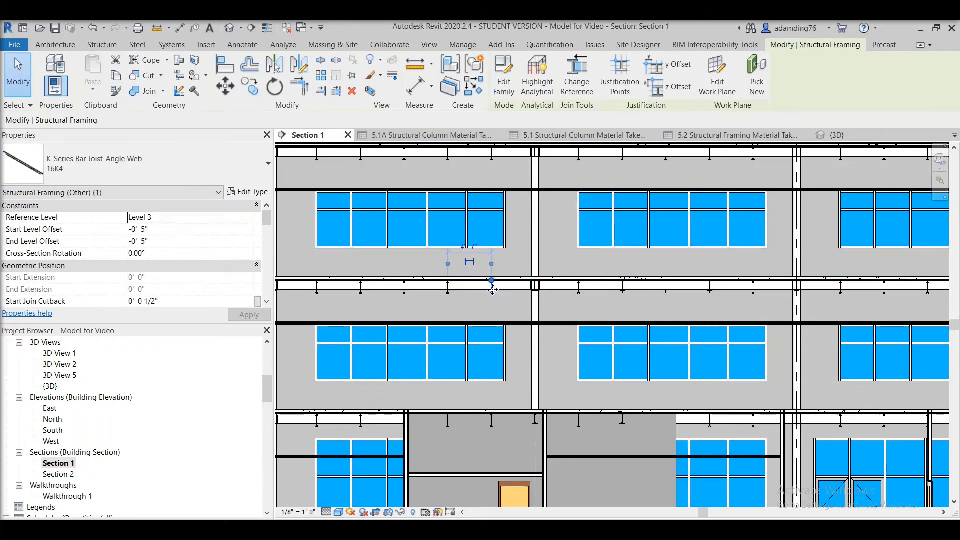
# - Set the structural material of the K-Series Bar Joist-Angle Web 16K4 type to Metal - Steel and deselect the joist
pyautogui.click(247, 193)
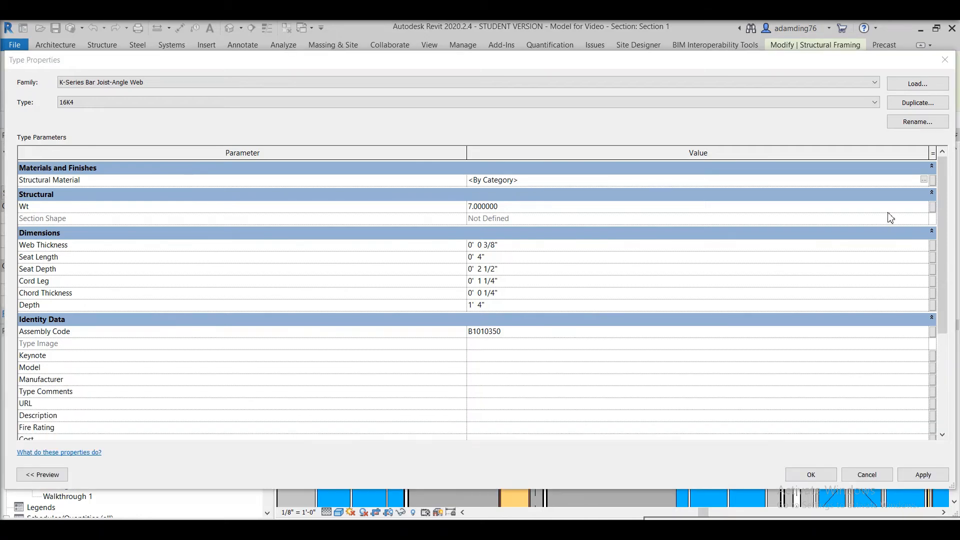
pyautogui.click(899, 183)
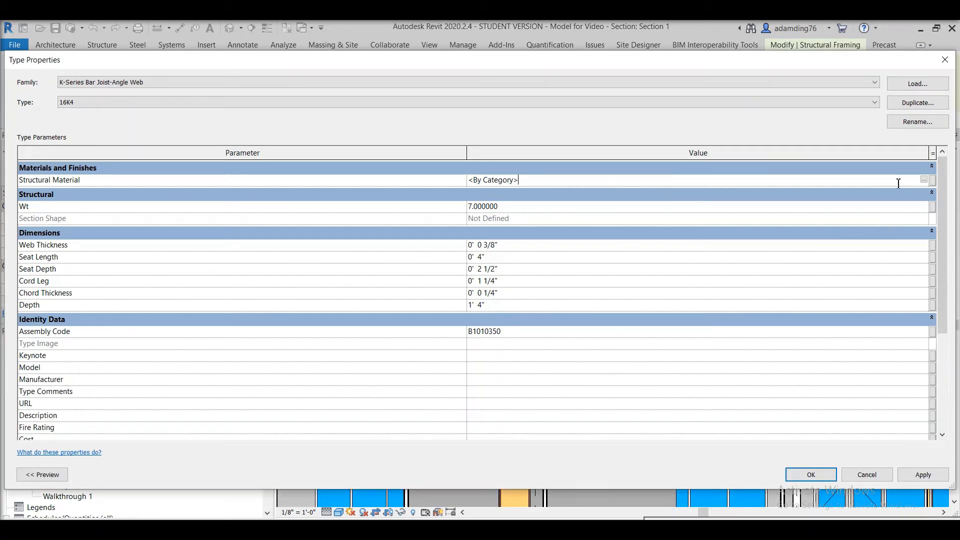
pyautogui.click(924, 180)
pyautogui.write('st')
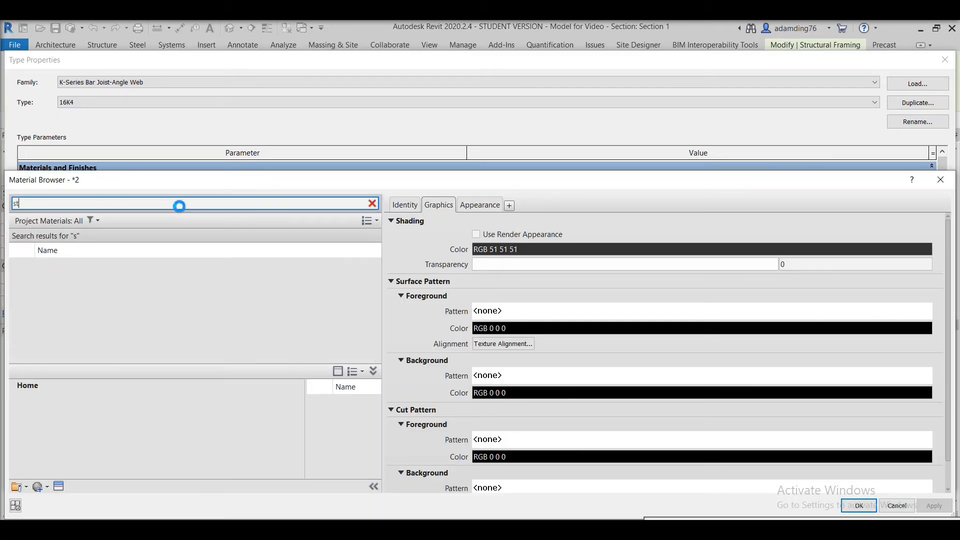
pyautogui.write('eel')
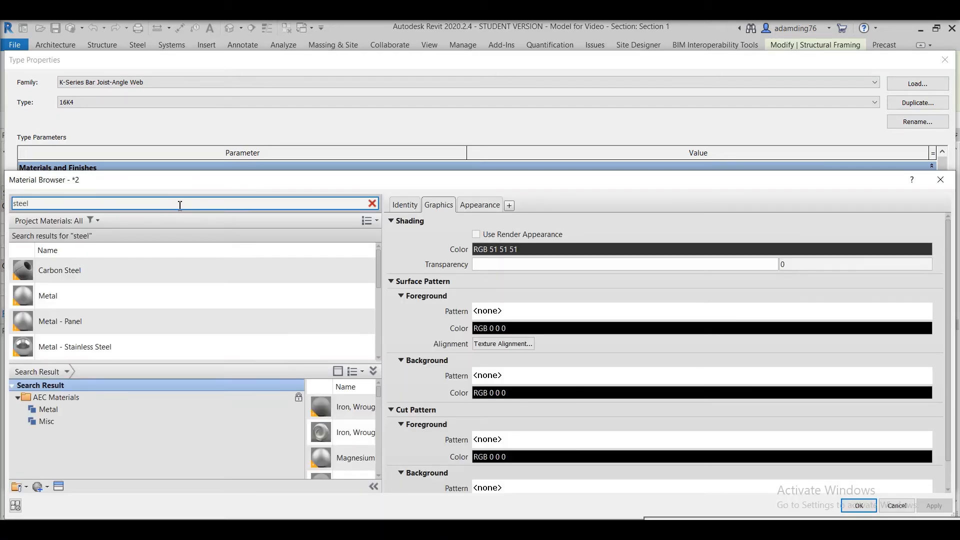
pyautogui.scroll(-1, 151, 351)
pyautogui.doubleClick(151, 352)
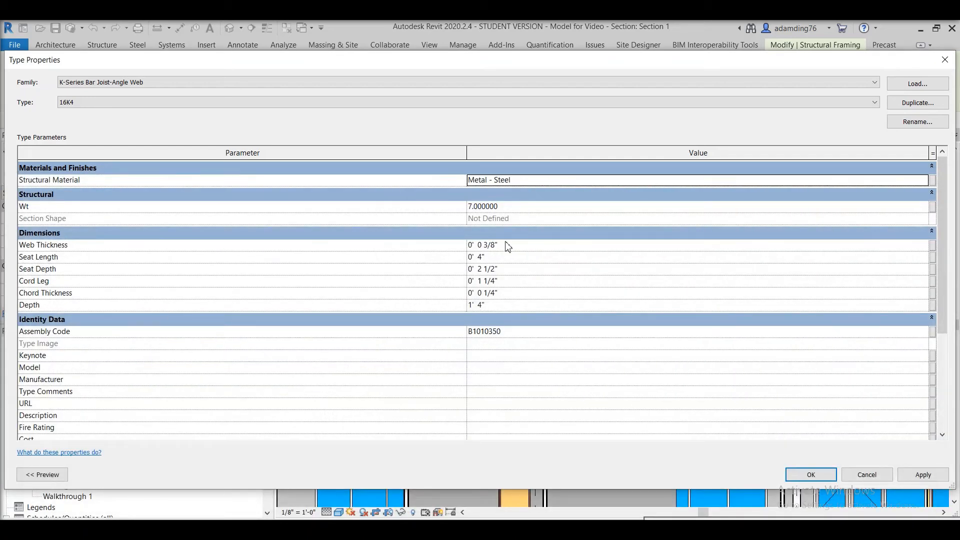
pyautogui.click(819, 475)
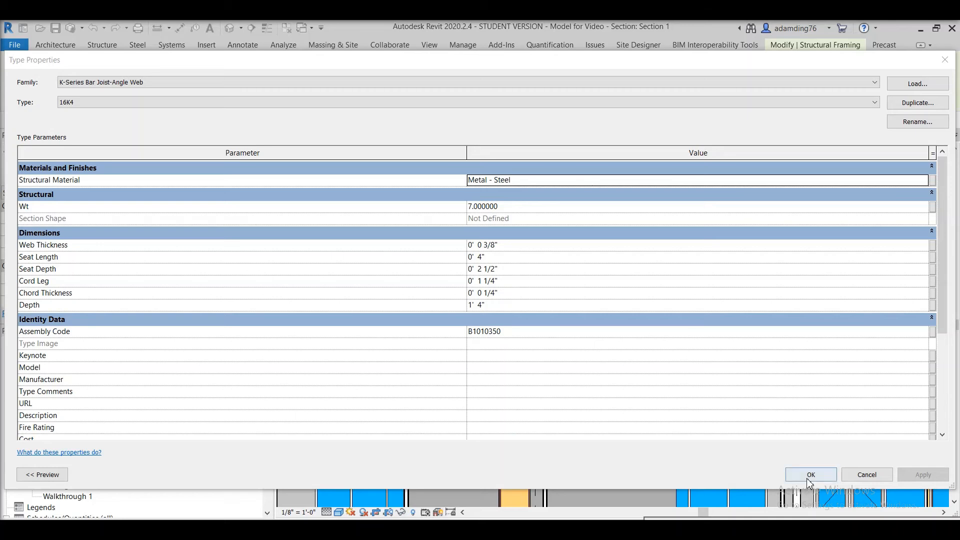
pyautogui.click(807, 478)
pyautogui.press('Escape')
# - Open the 5.2A Structural Framing Material Takeoff and examine the Wt and Weight2 values of the K-Series bar joists
pyautogui.click(266, 471)
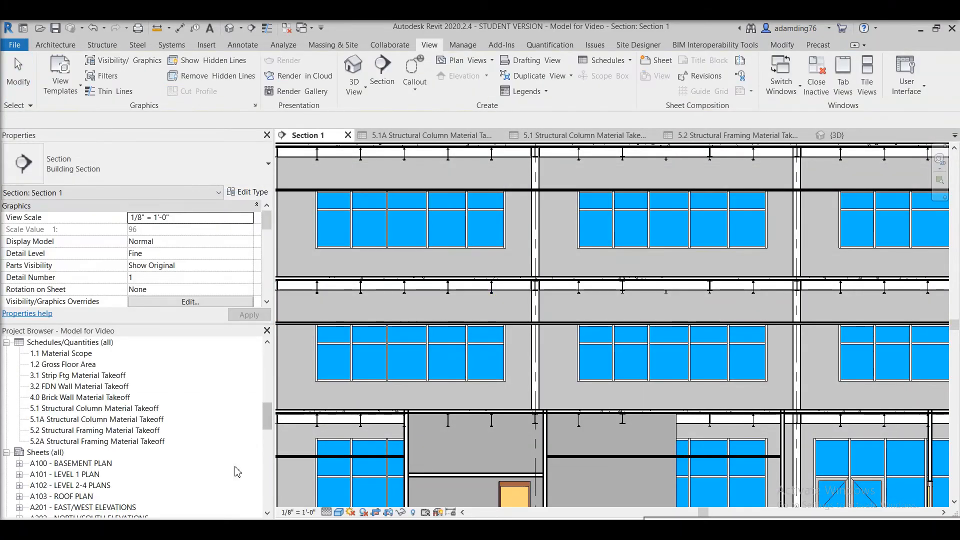
pyautogui.doubleClick(152, 442)
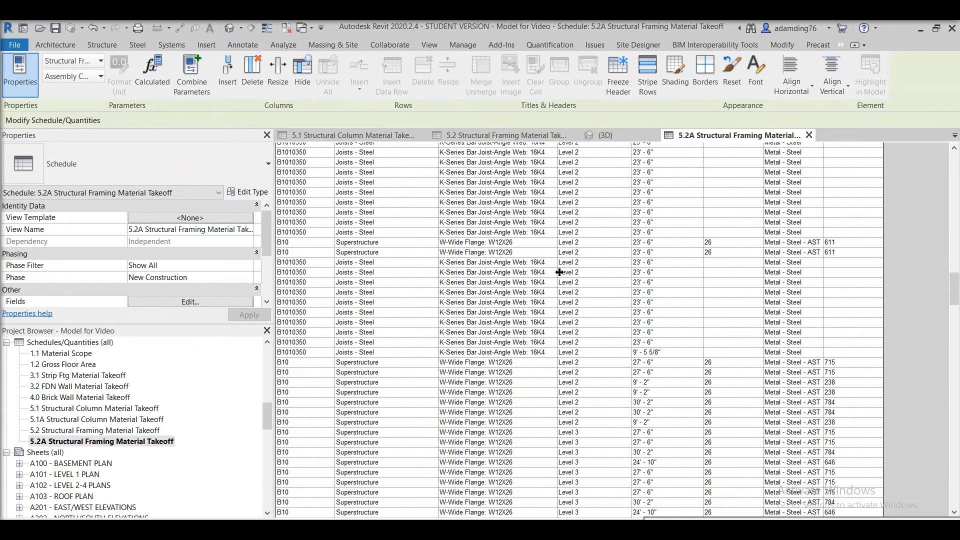
pyautogui.scroll(20, 563, 286)
pyautogui.moveTo(955, 179)
pyautogui.mouseDown()
pyautogui.moveTo(950, 314)
pyautogui.moveTo(949, 172)
pyautogui.mouseUp()
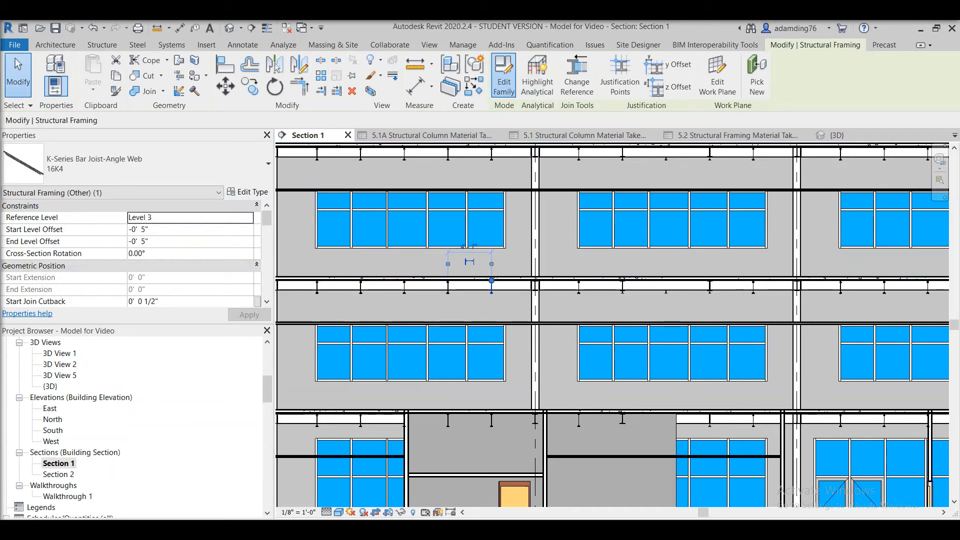
# - Open the K-Series Bar Joist-Angle Web family for editing and select the Wt parameter in the 16K4 family types
pyautogui.click(504, 75)
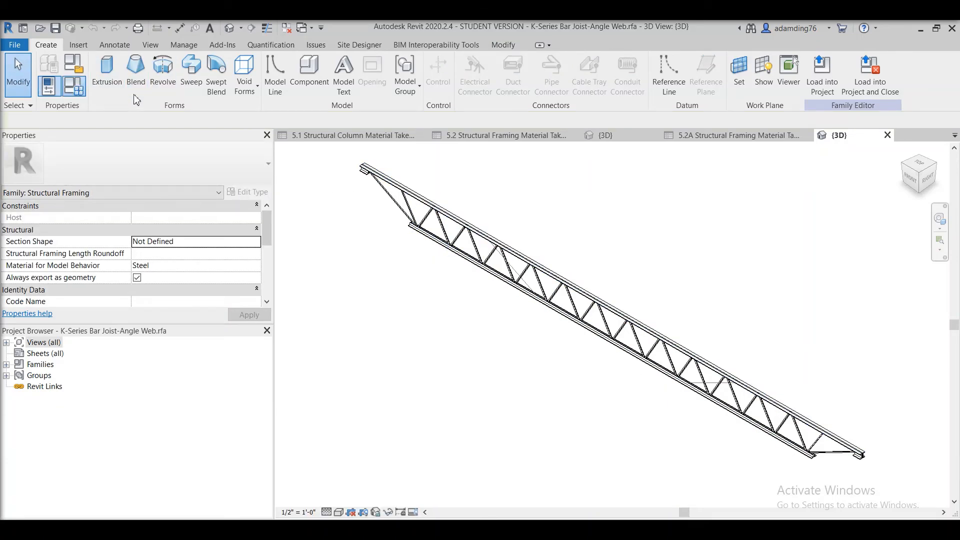
pyautogui.click(73, 86)
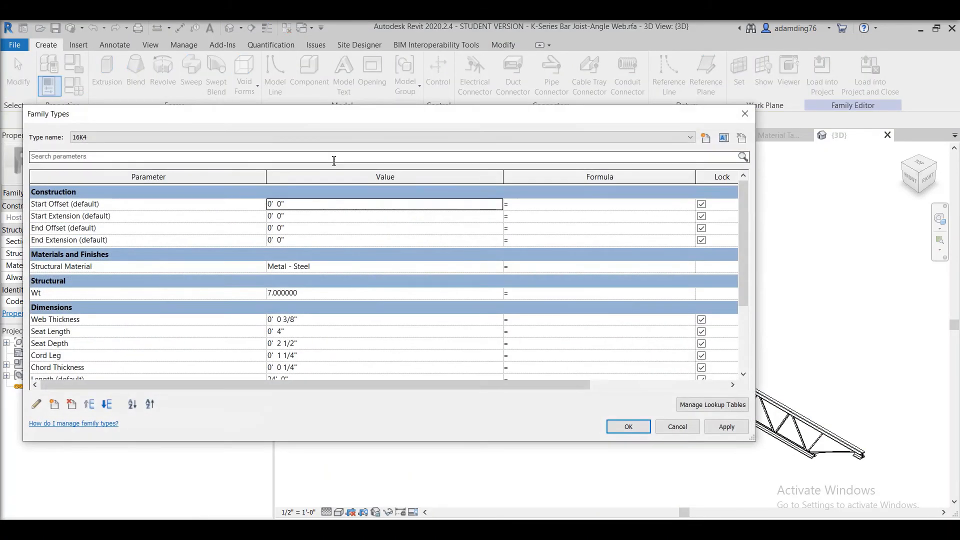
pyautogui.click(321, 295)
pyautogui.click(175, 294)
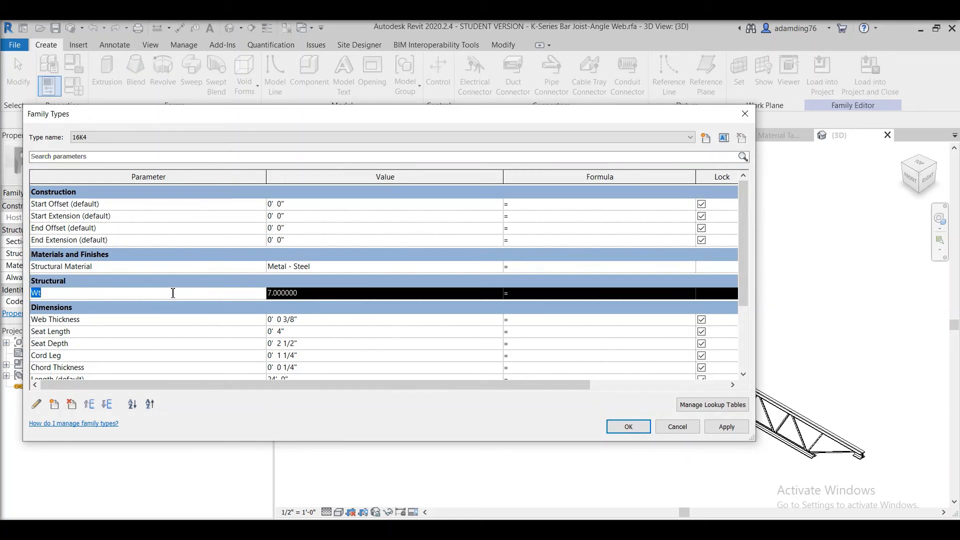
# - Replace the joist family's Wt parameter with the shared type parameter Wt from the Steel group and accept the family types
pyautogui.click(36, 404)
pyautogui.click(303, 179)
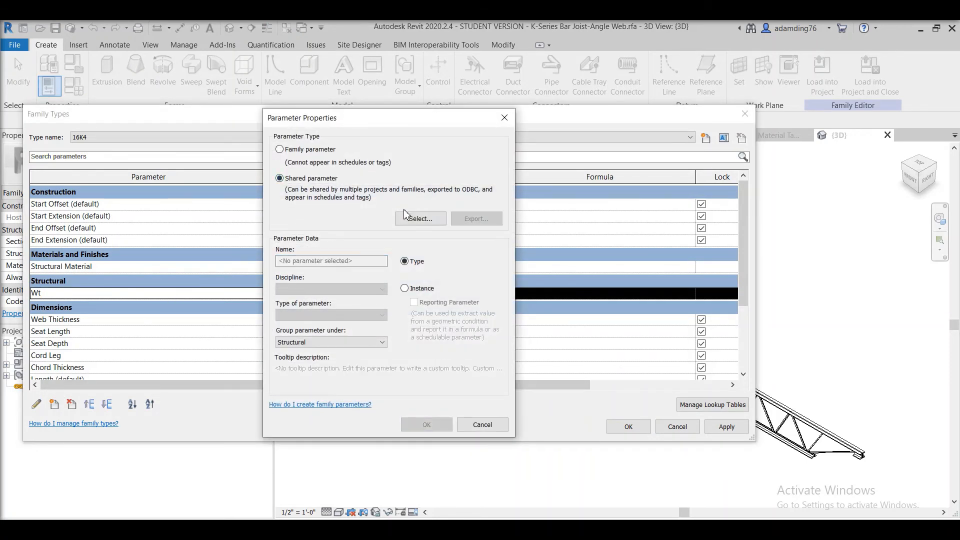
pyautogui.click(405, 218)
pyautogui.click(299, 248)
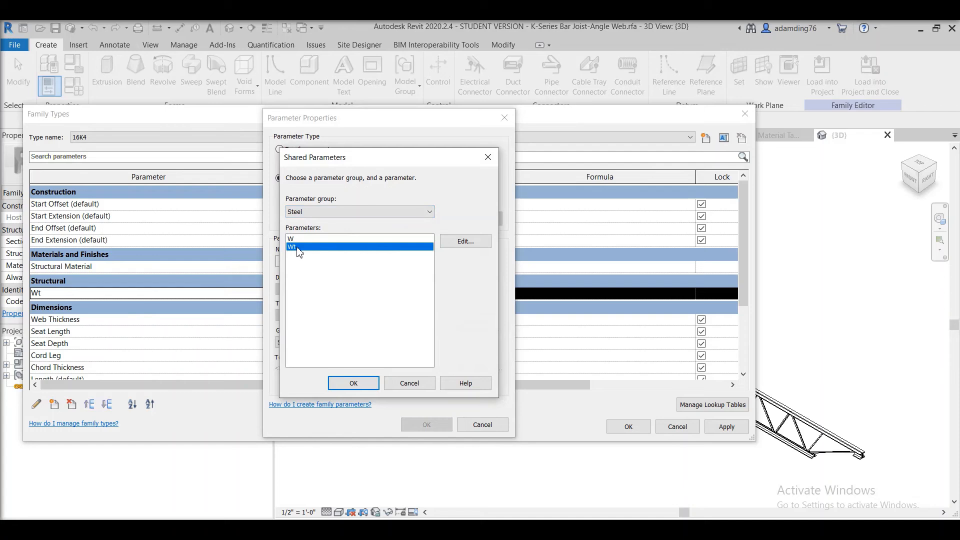
pyautogui.click(353, 383)
pyautogui.click(426, 424)
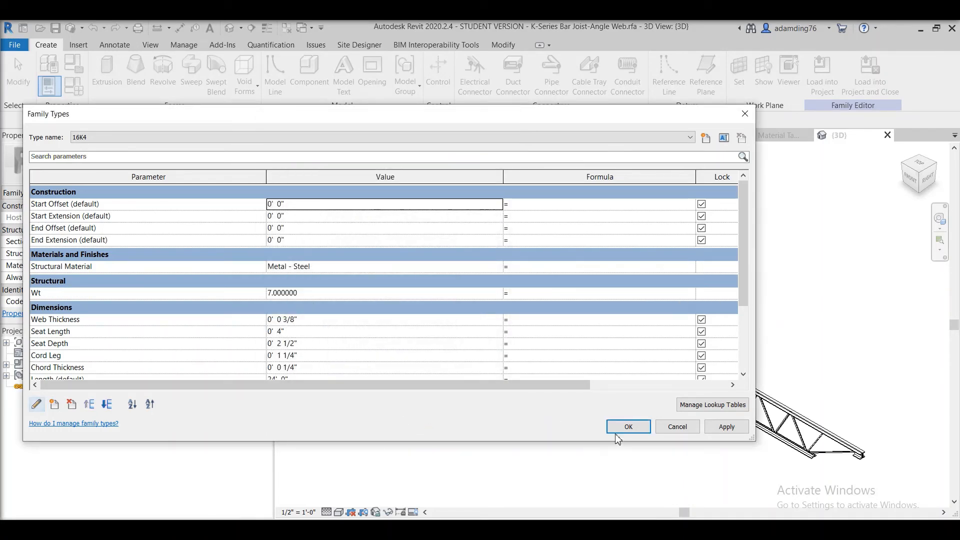
pyautogui.click(726, 426)
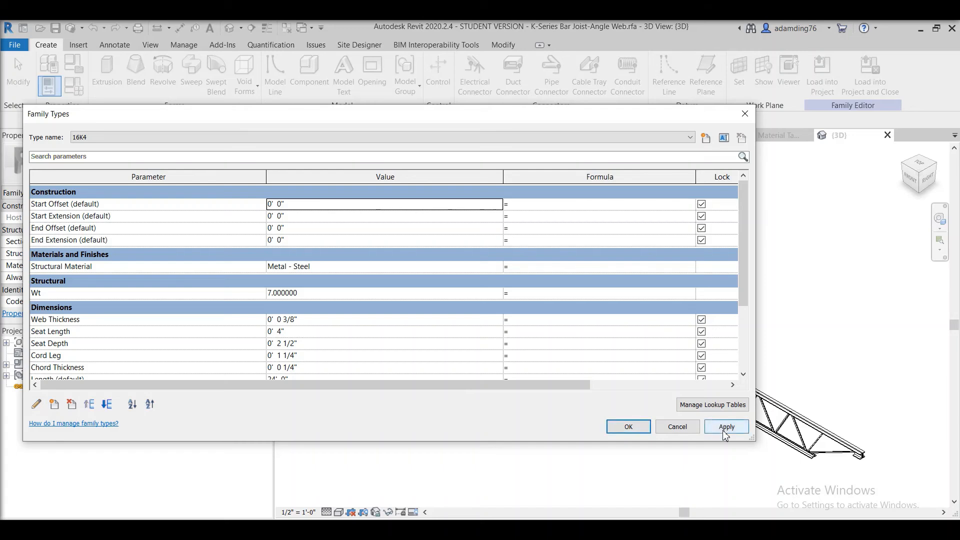
pyautogui.click(629, 425)
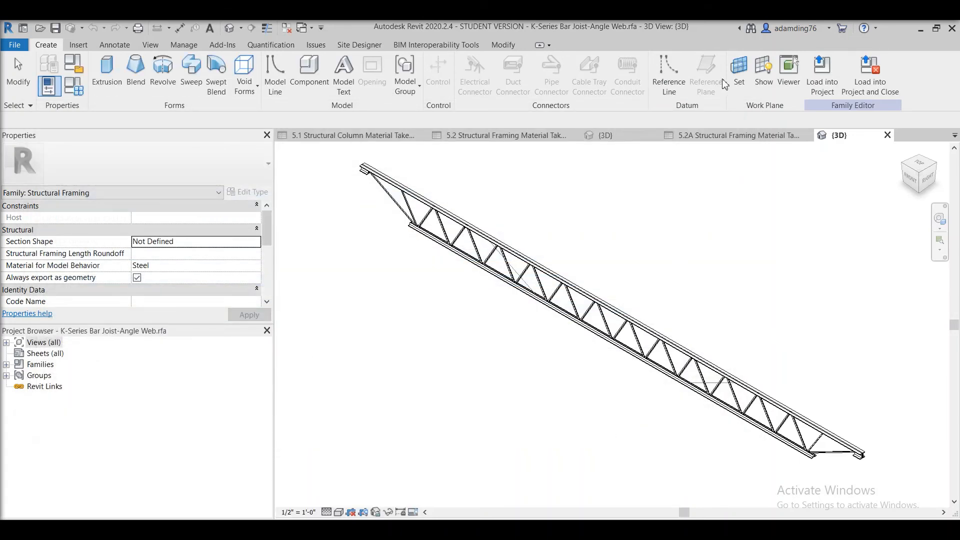
# - Load the edited K-Series Bar Joist-Angle Web family into the Model for Video project
pyautogui.click(823, 75)
pyautogui.click(446, 369)
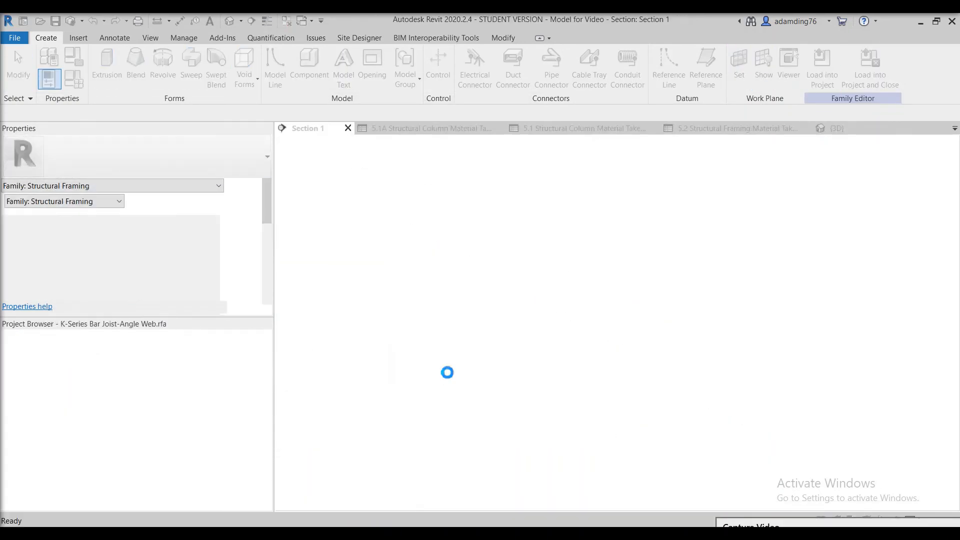
pyautogui.click(445, 277)
# - Reopen the 5.2A Structural Framing Material Takeoff and check the bar joists' Wt and Weight2 values on all levels down to the grand total
pyautogui.click(267, 460)
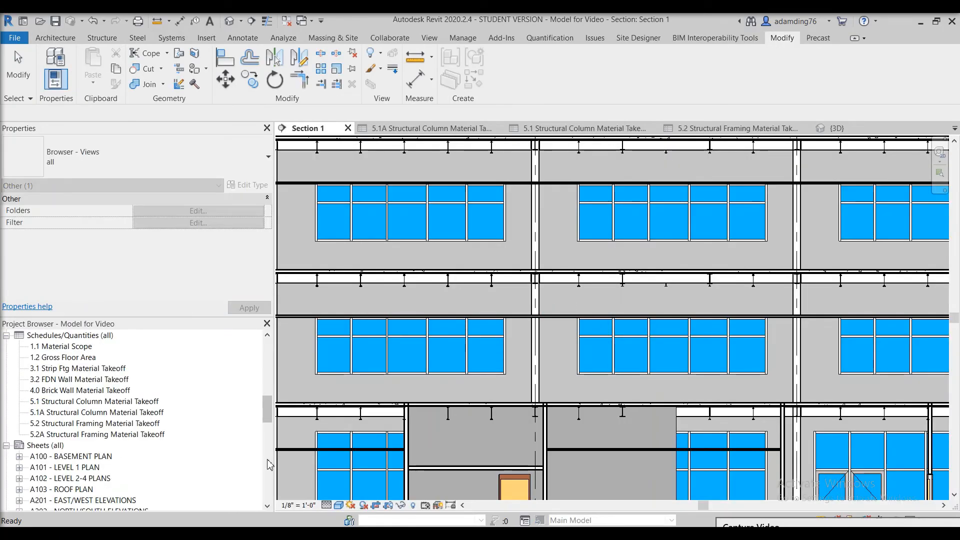
pyautogui.doubleClick(150, 435)
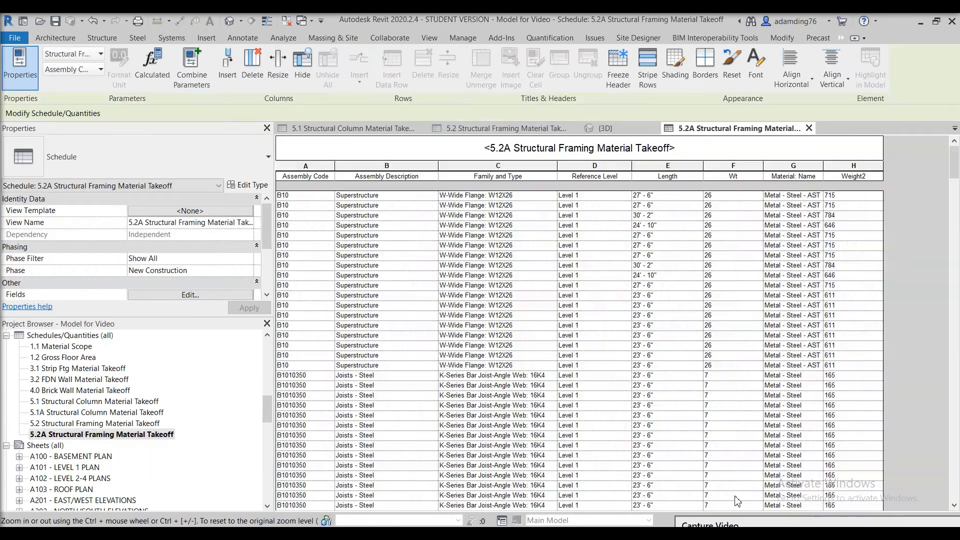
pyautogui.click(711, 406)
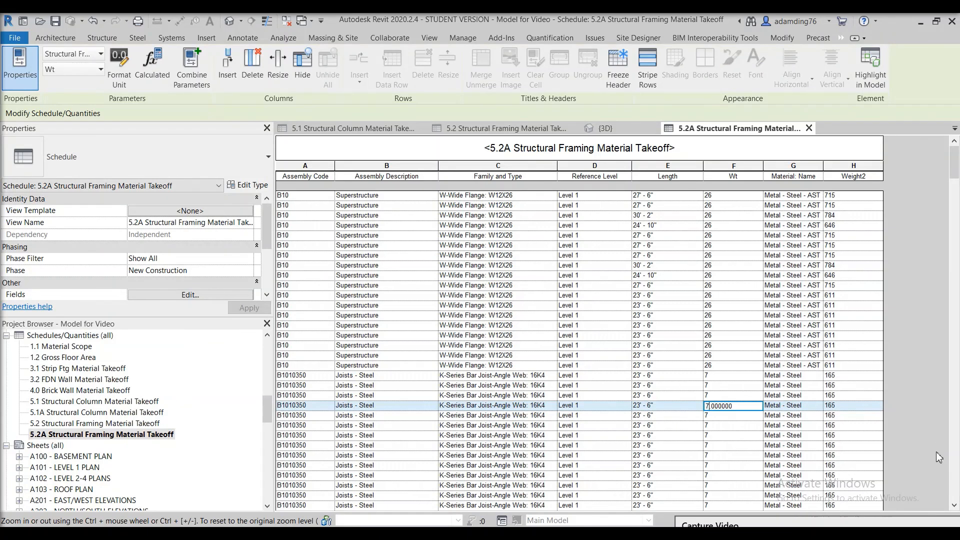
pyautogui.click(953, 473)
pyautogui.click(954, 478)
pyautogui.click(953, 478)
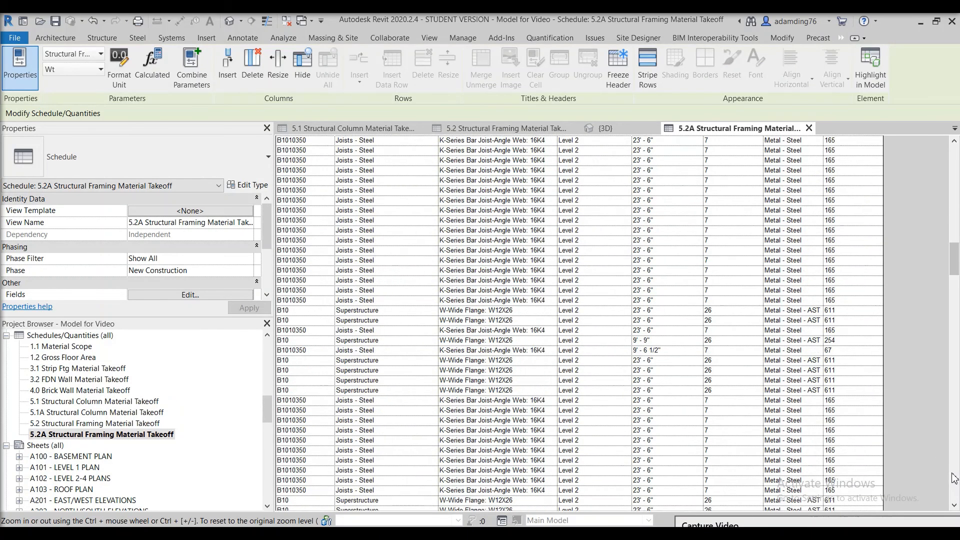
pyautogui.click(954, 477)
pyautogui.click(954, 478)
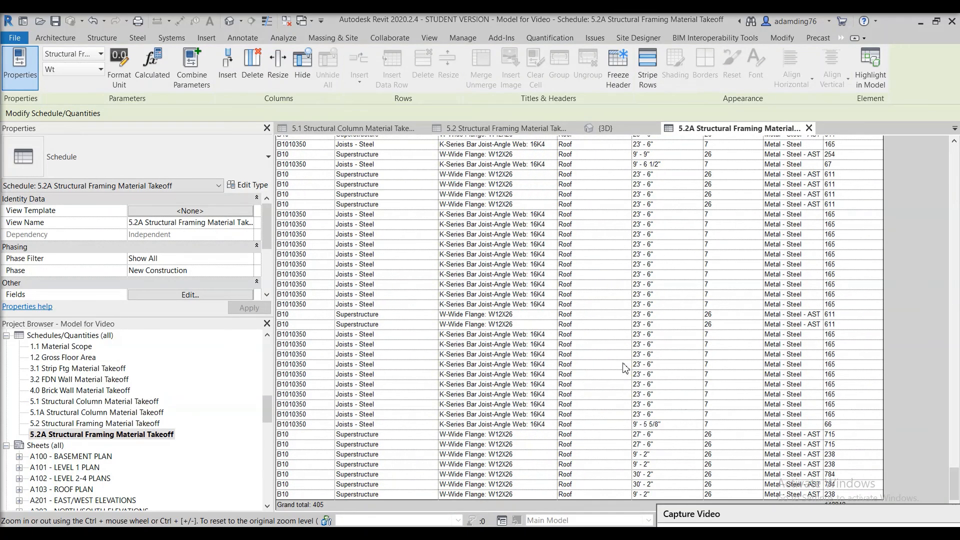